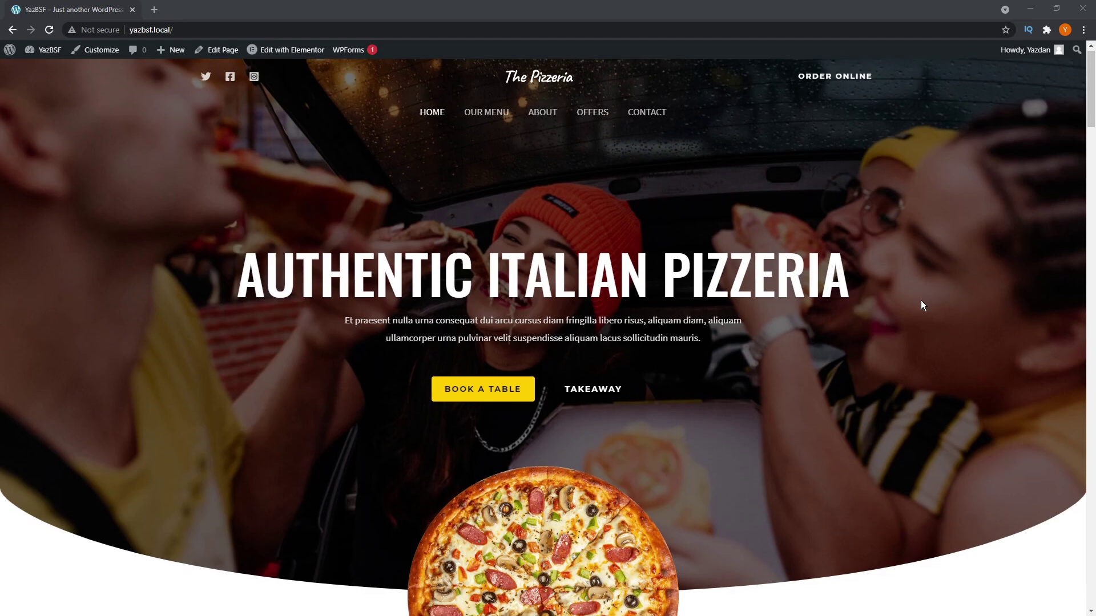
# - Look through the pizzeria site's home page and the preview of its finished maintenance page
pyautogui.scroll(-15, 921, 300)
pyautogui.scroll(-20, 939, 298)
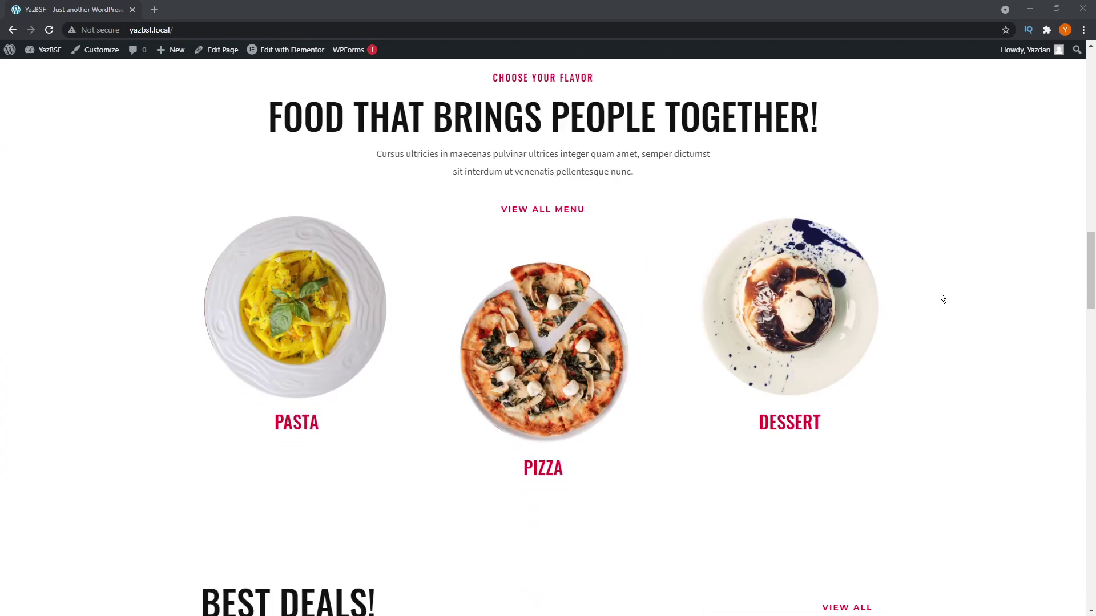
pyautogui.scroll(-20, 943, 297)
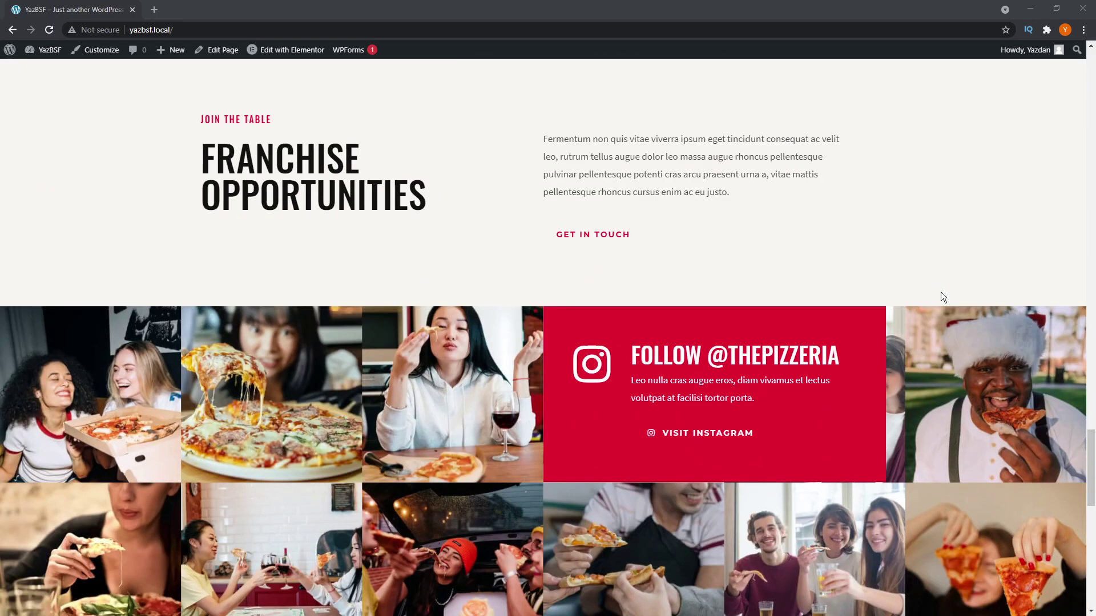
pyautogui.scroll(-1, 942, 295)
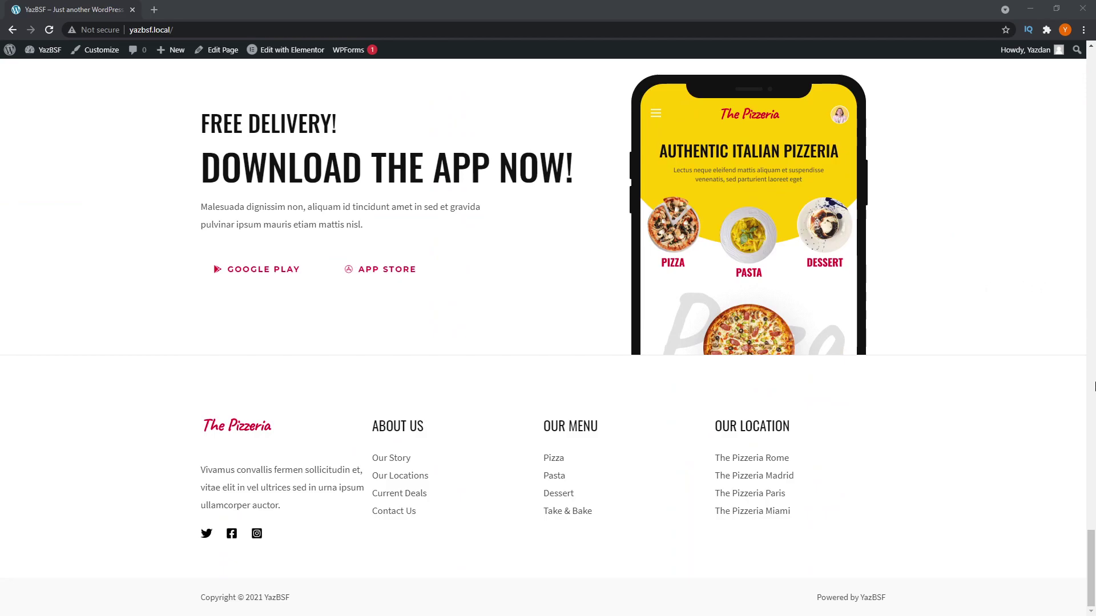
pyautogui.moveTo(1091, 537); pyautogui.dragTo(1091, 311)
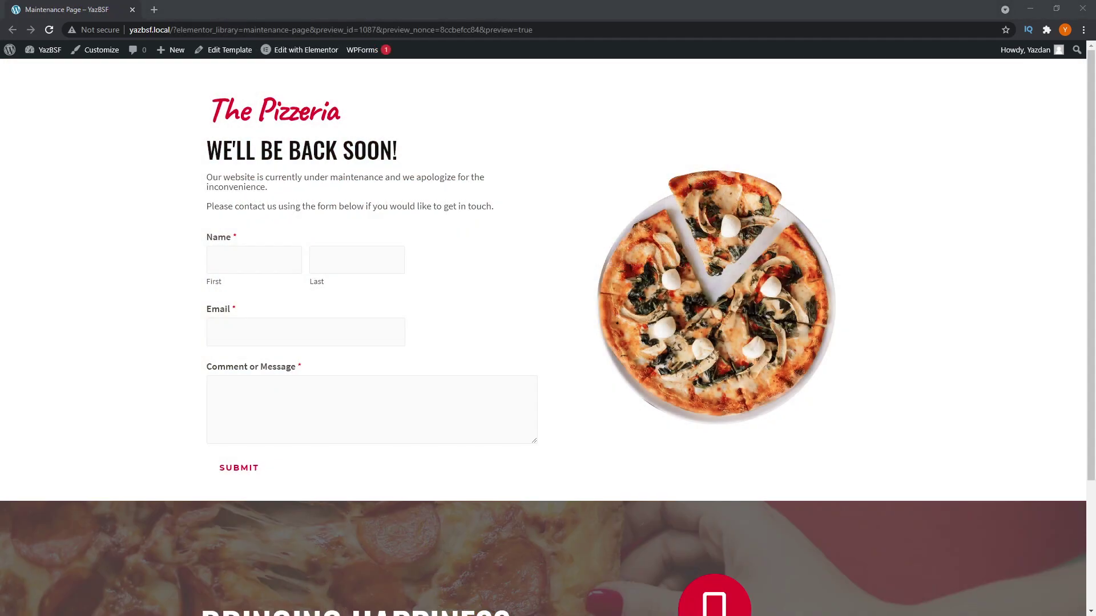
pyautogui.click(773, 8)
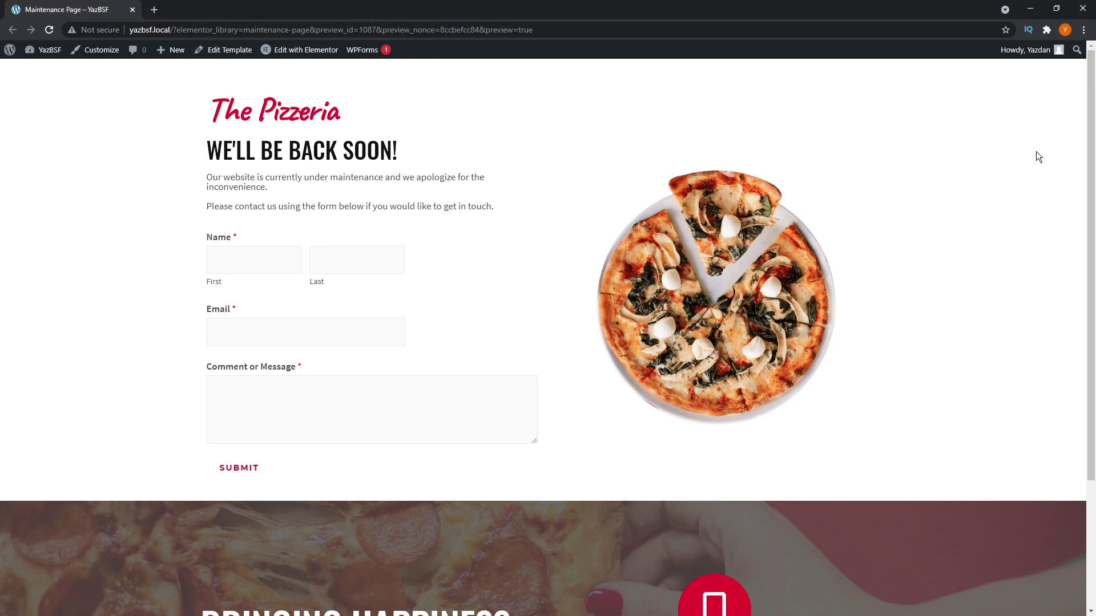
pyautogui.scroll(-3, 1036, 152)
pyautogui.scroll(3, 1036, 152)
pyautogui.moveTo(1091, 194); pyautogui.dragTo(1092, 301)
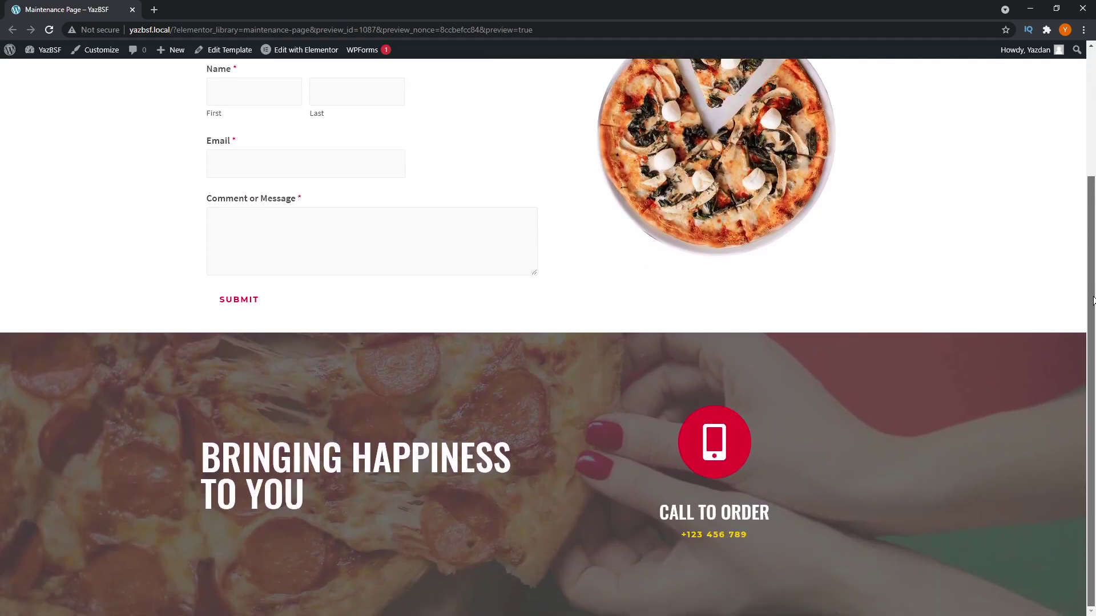
pyautogui.scroll(3, 1081, 183)
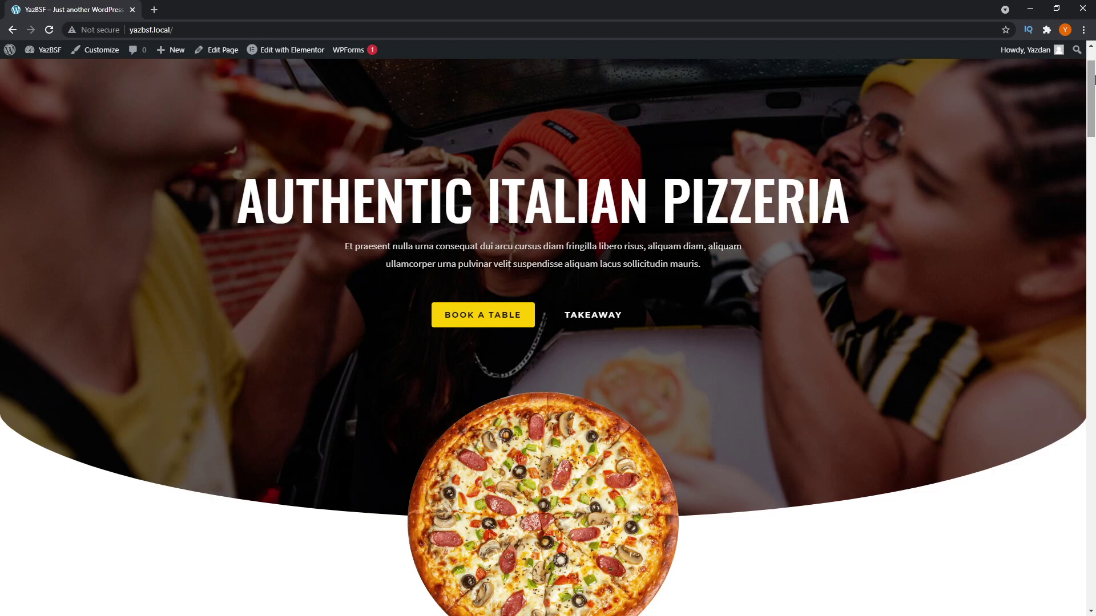
# - Go to the WordPress admin's new-plugin page and search for SeedProd
pyautogui.moveTo(43, 50)
pyautogui.click(42, 70)
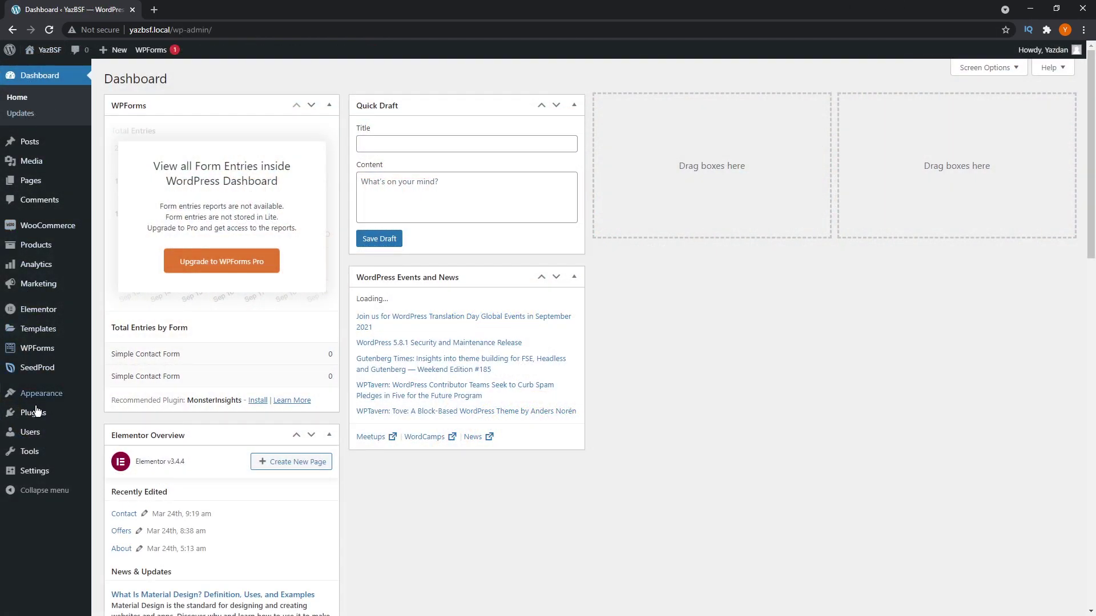
pyautogui.moveTo(35, 414)
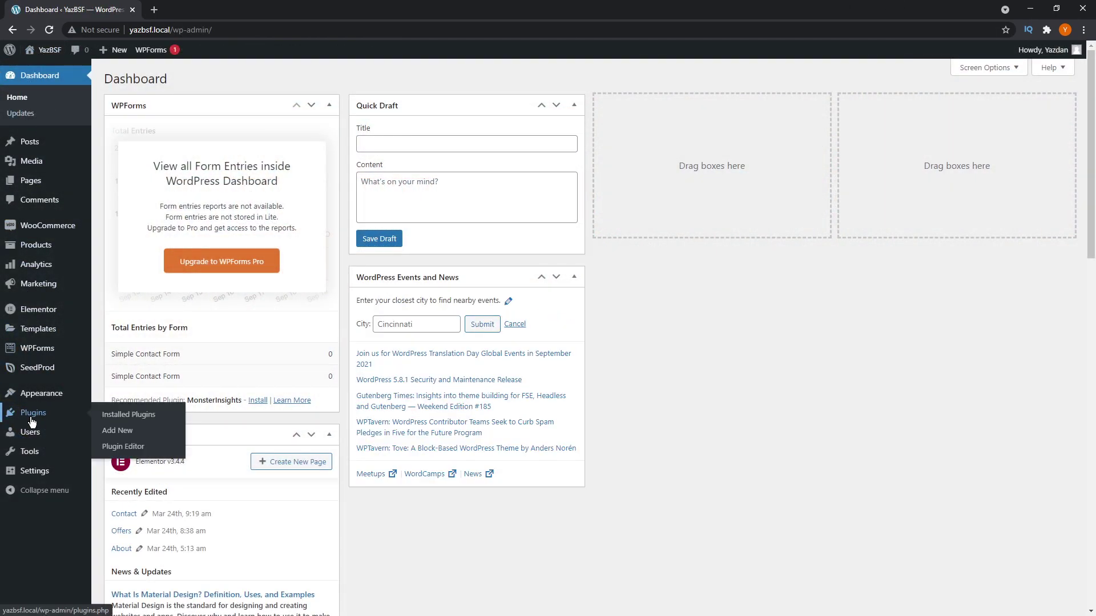
pyautogui.click(116, 432)
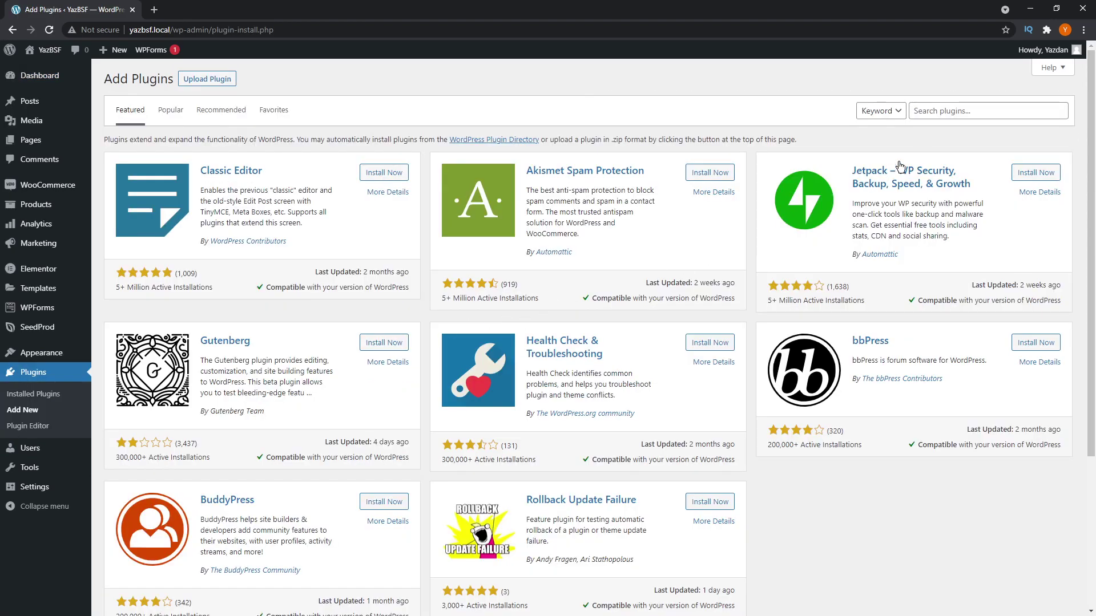
pyautogui.click(946, 113)
pyautogui.write('SeedProd')
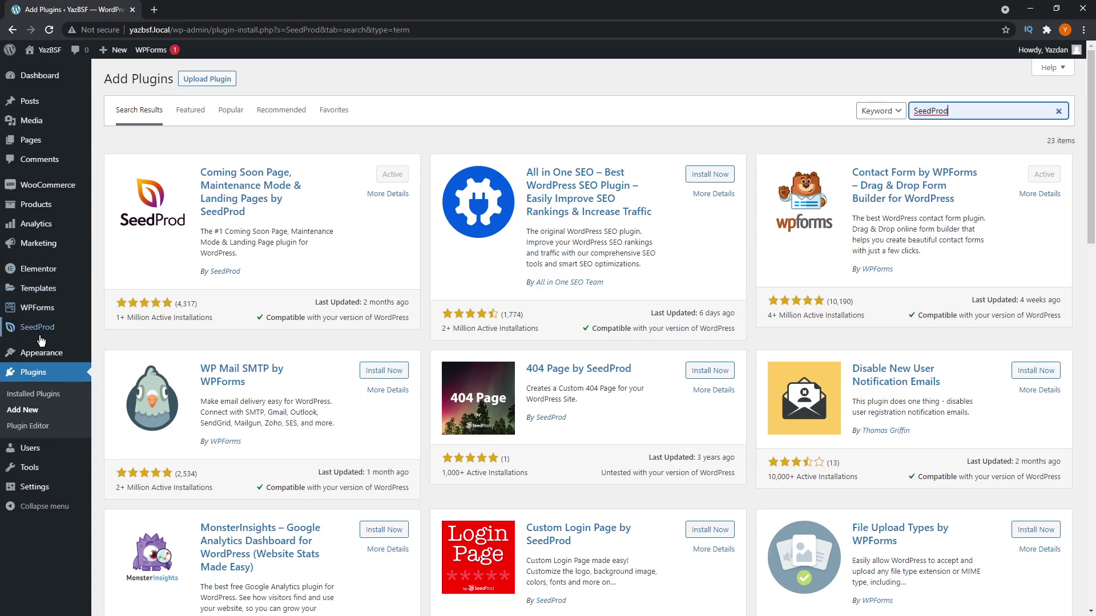
# - Open SeedProd's Maintenance Mode page for editing
pyautogui.moveTo(30, 333)
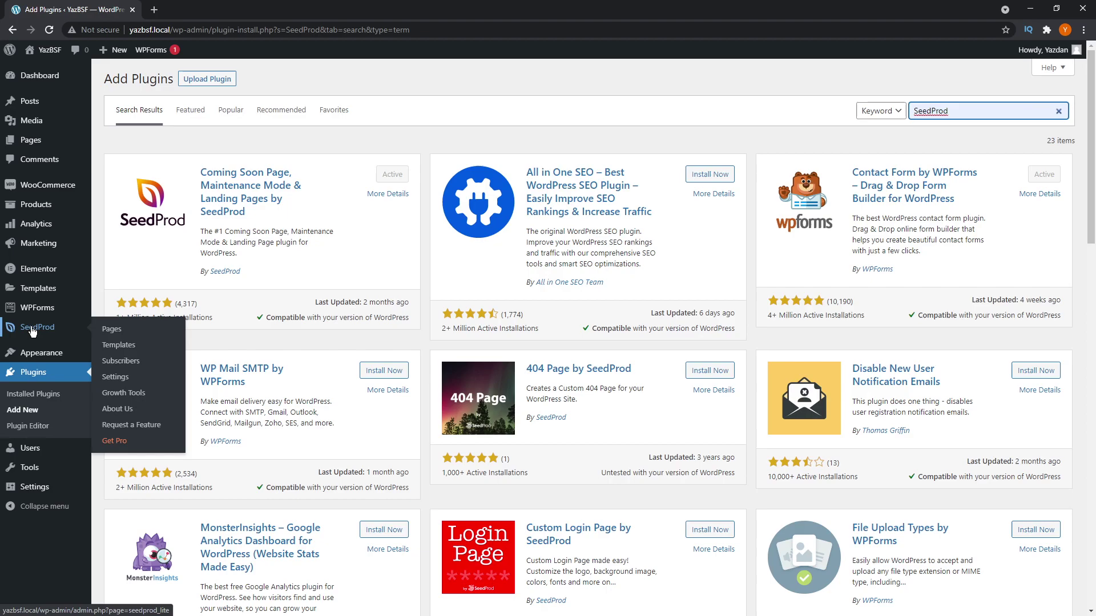
pyautogui.click(113, 330)
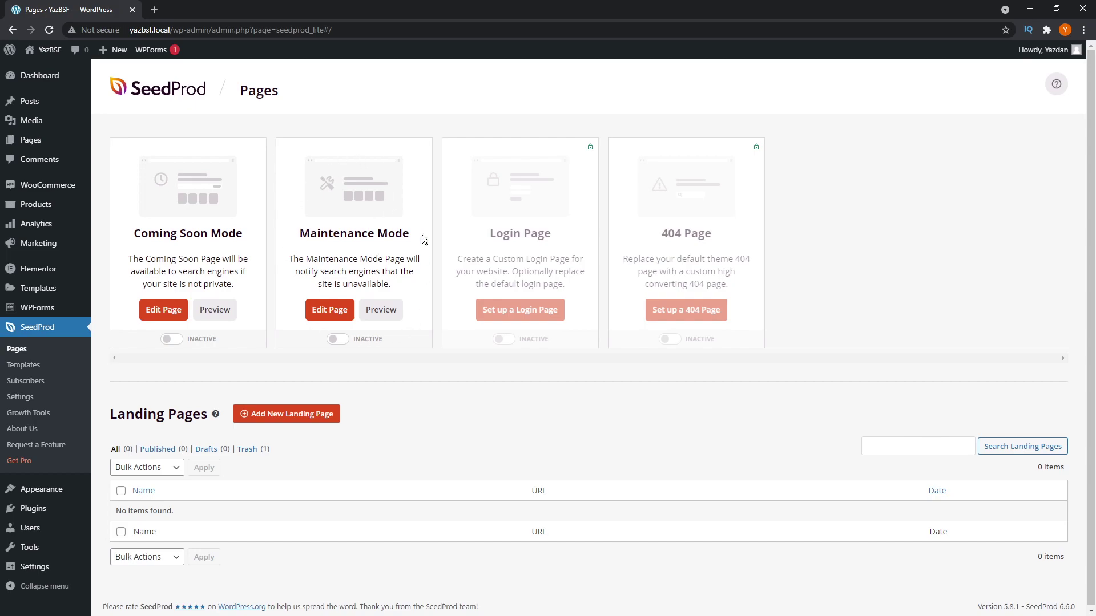
pyautogui.click(343, 316)
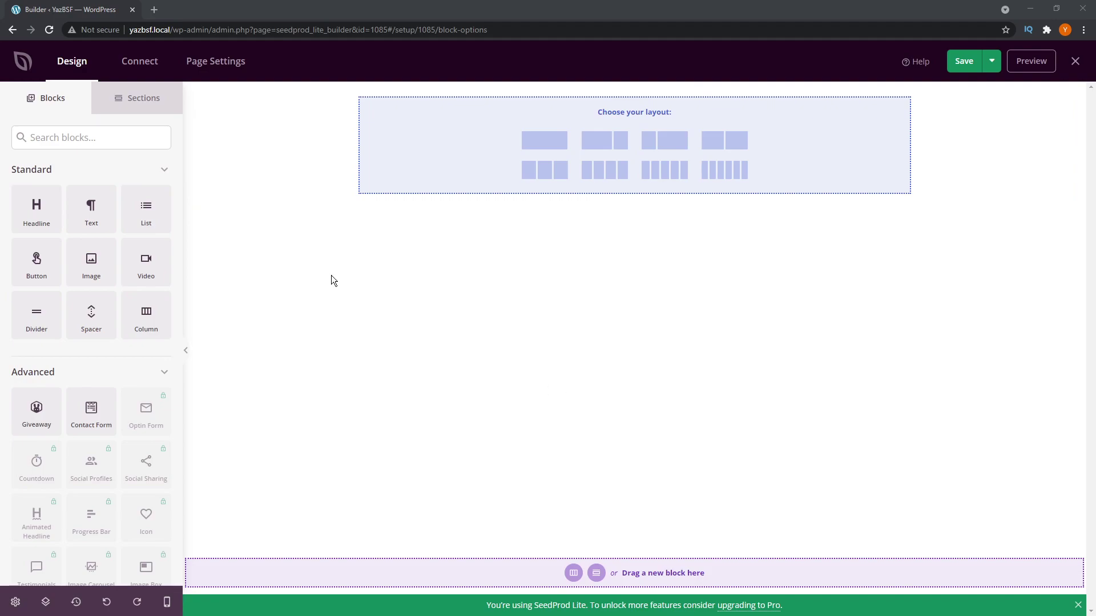
# - Set the page title to "Maintenance Page" in the general page settings
pyautogui.click(224, 62)
pyautogui.click(365, 155)
pyautogui.write('M')
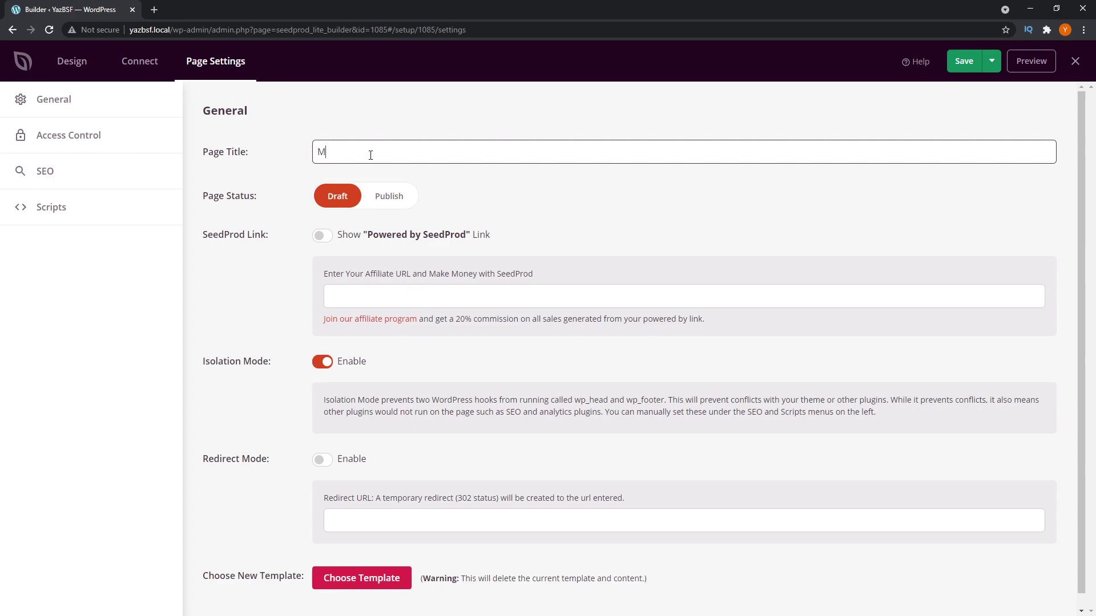
pyautogui.write('aintenance Page')
pyautogui.click(243, 214)
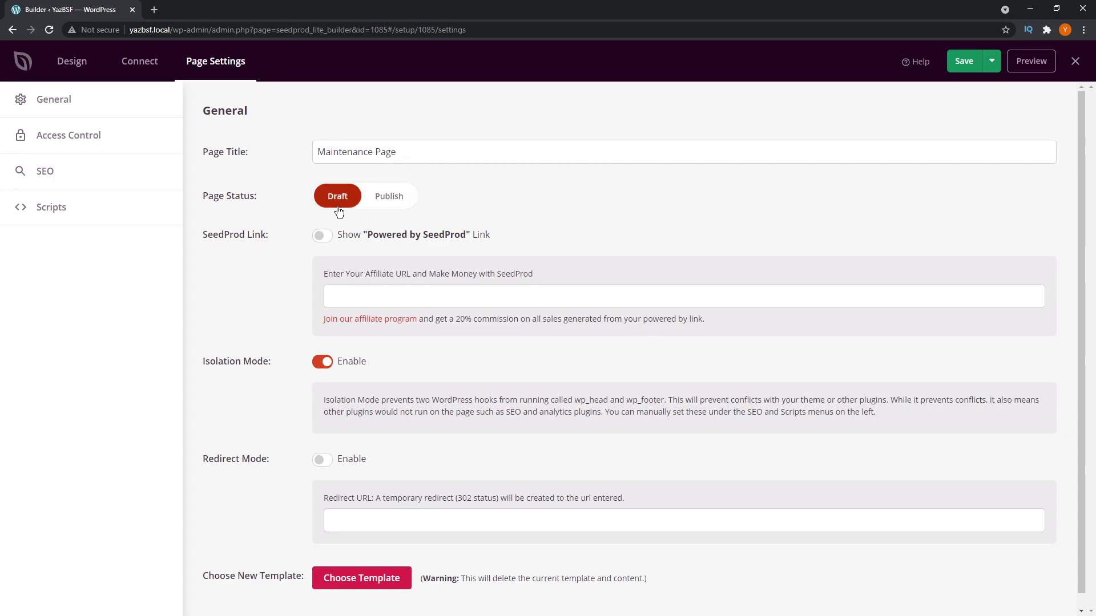
# - Replace the page's current template with the Down Maintenance Mode template, leaving the settings without saving
pyautogui.scroll(-1, 288, 462)
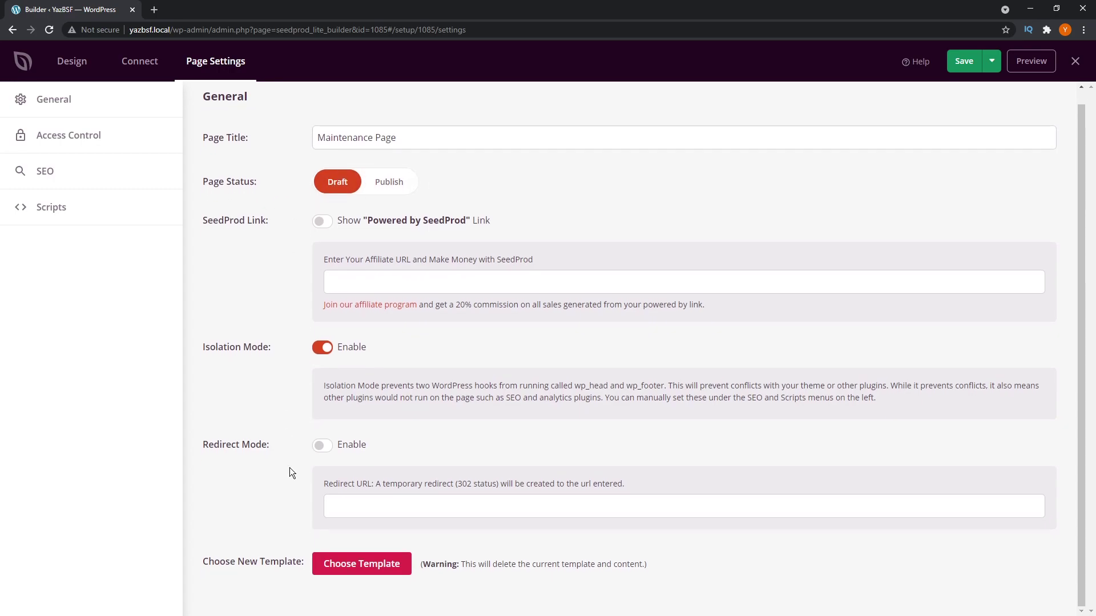
pyautogui.click(356, 565)
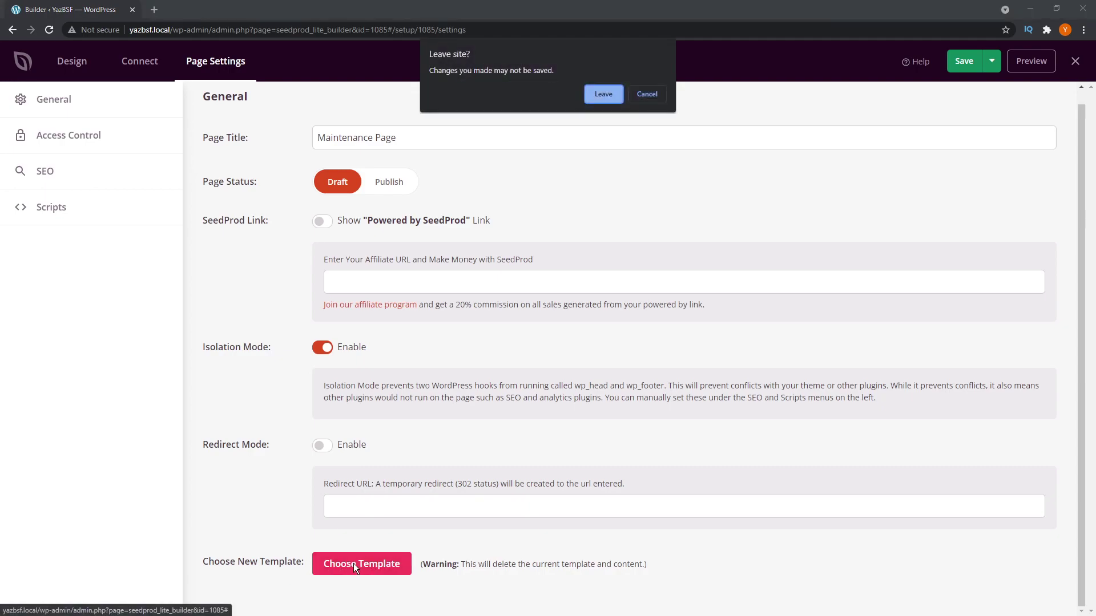
pyautogui.click(604, 94)
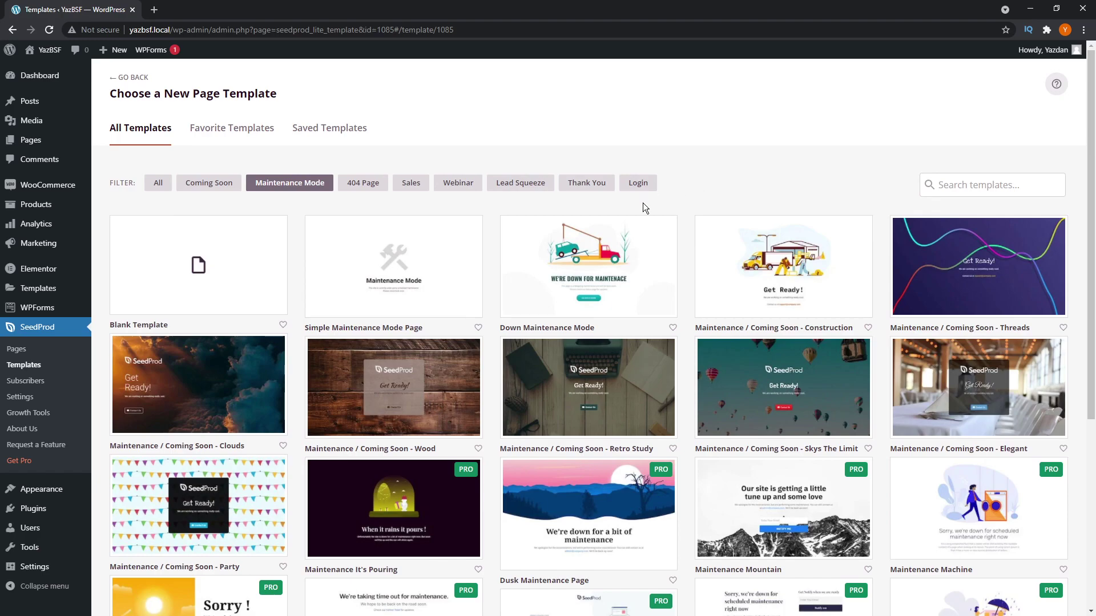
pyautogui.scroll(-5, 645, 226)
pyautogui.scroll(5, 697, 334)
pyautogui.scroll(-4, 588, 394)
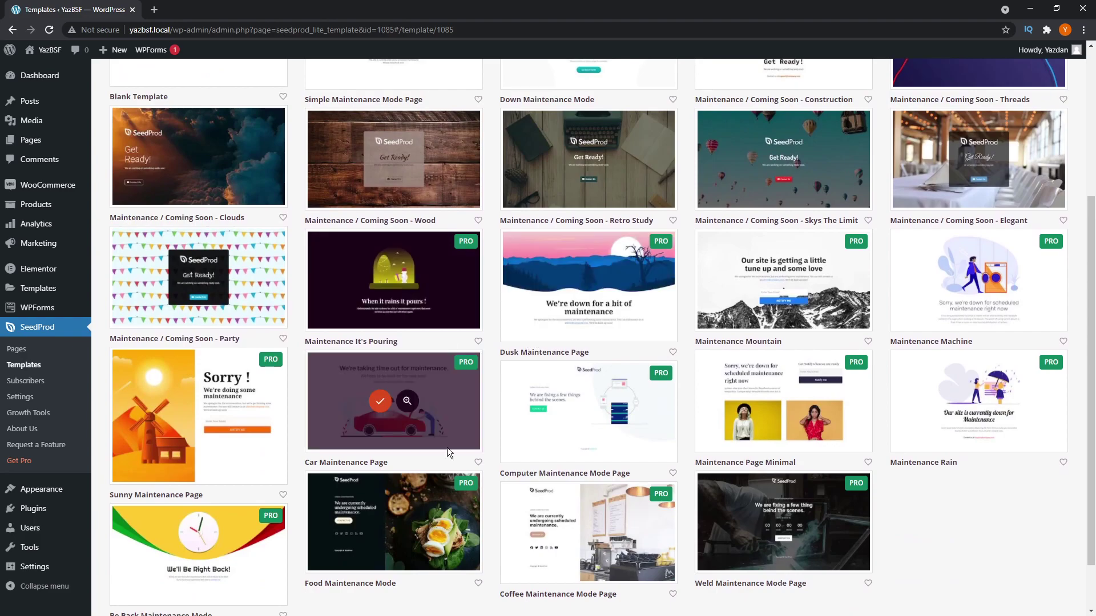
pyautogui.scroll(4, 750, 170)
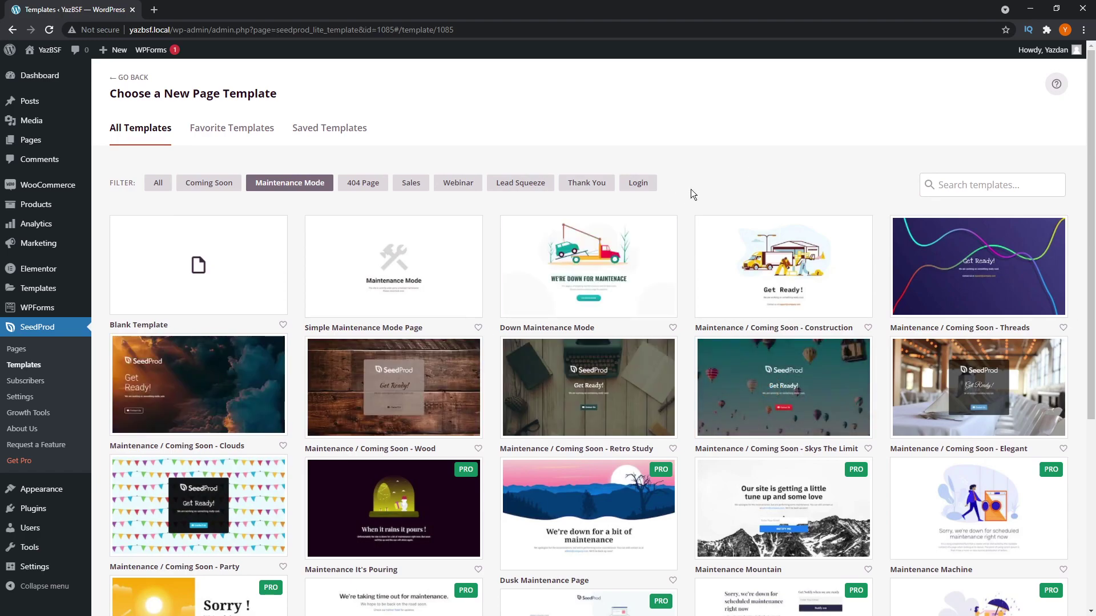
pyautogui.moveTo(648, 312)
pyautogui.click(575, 272)
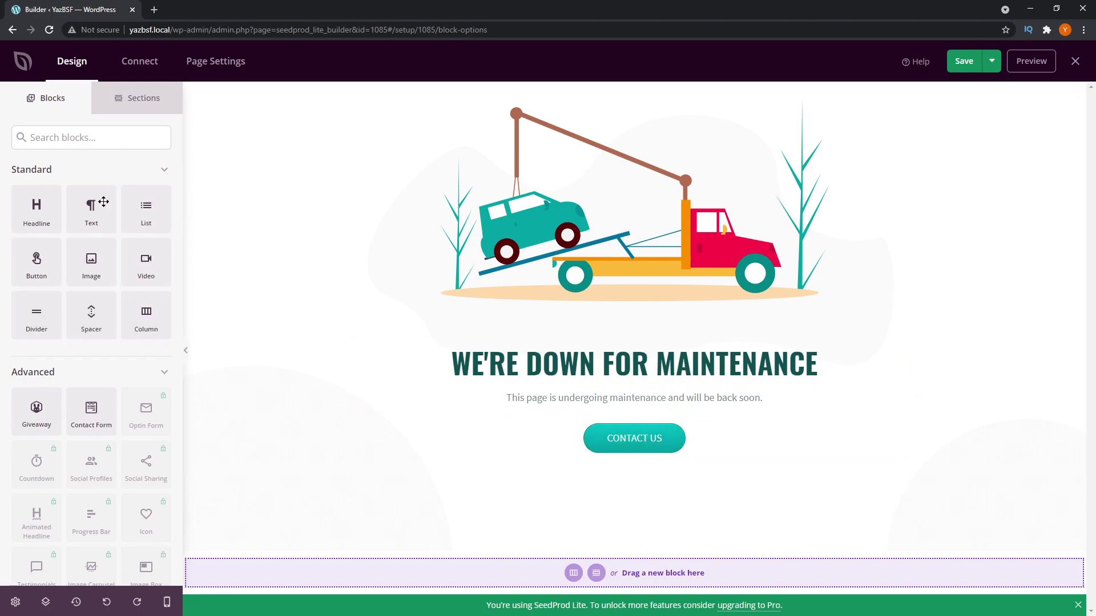
pyautogui.moveTo(57, 296); pyautogui.dragTo(562, 341)
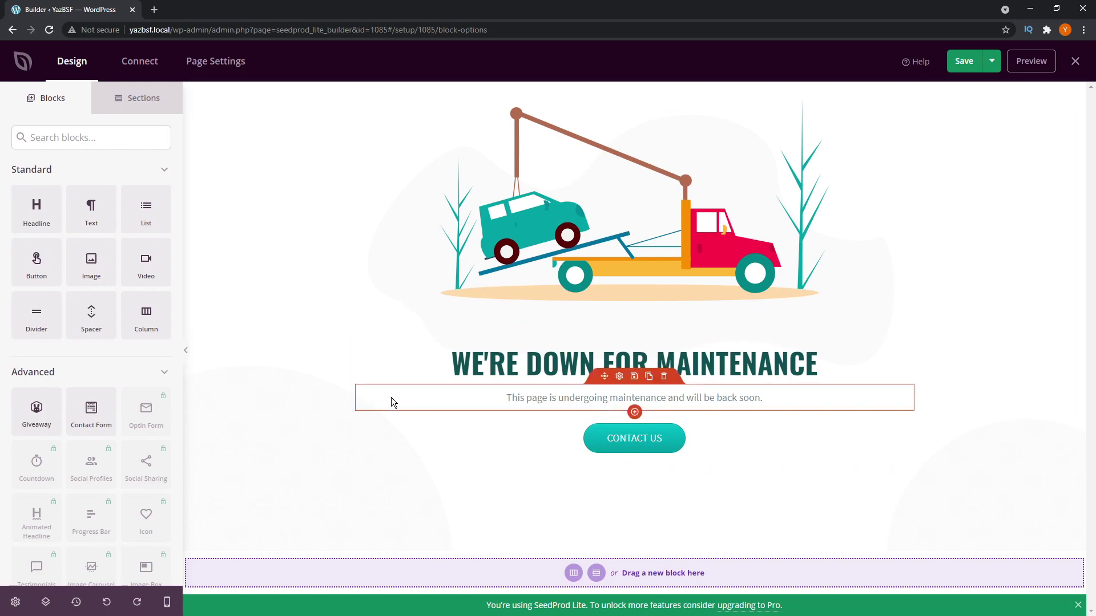
pyautogui.scroll(-6, 115, 394)
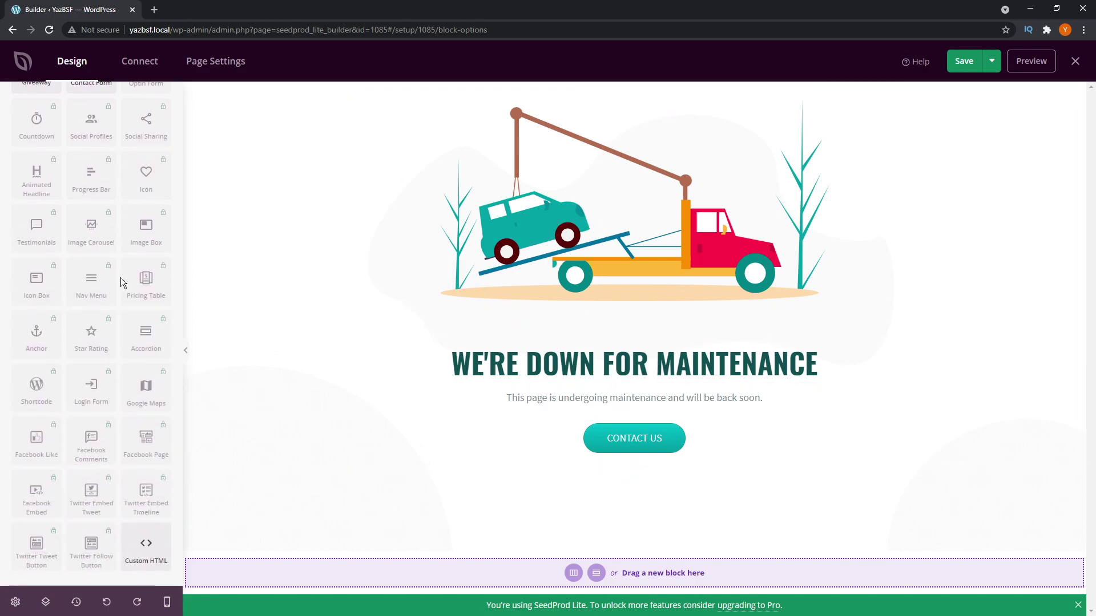
pyautogui.scroll(-4, 114, 309)
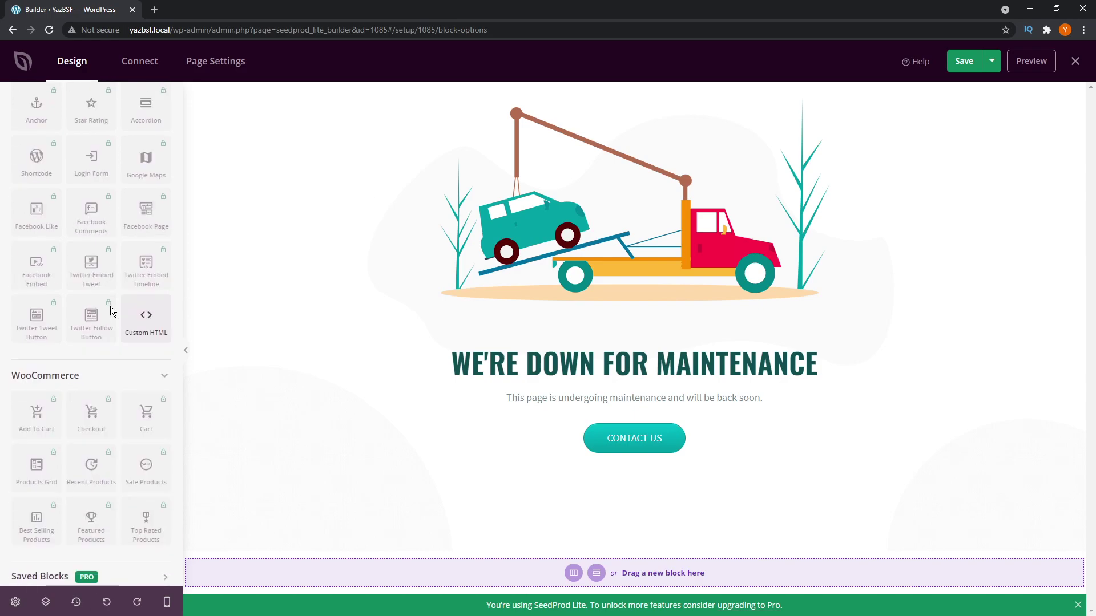
pyautogui.scroll(10, 113, 311)
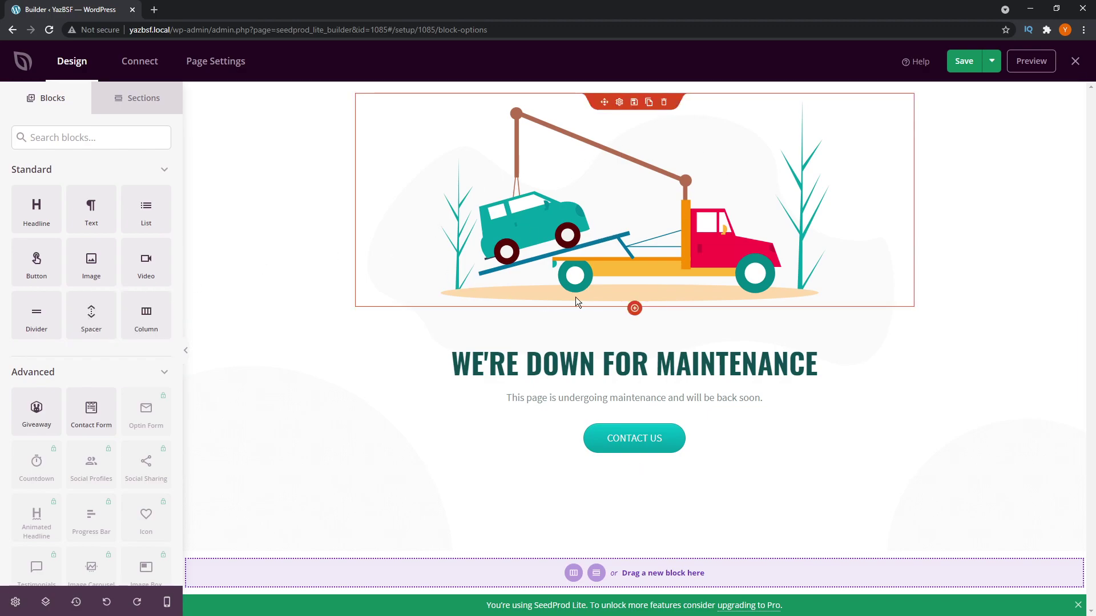
# - Replace the tow truck illustration with pizzeria-template-menu-header-img-bg.jpg from the media library
pyautogui.click(619, 101)
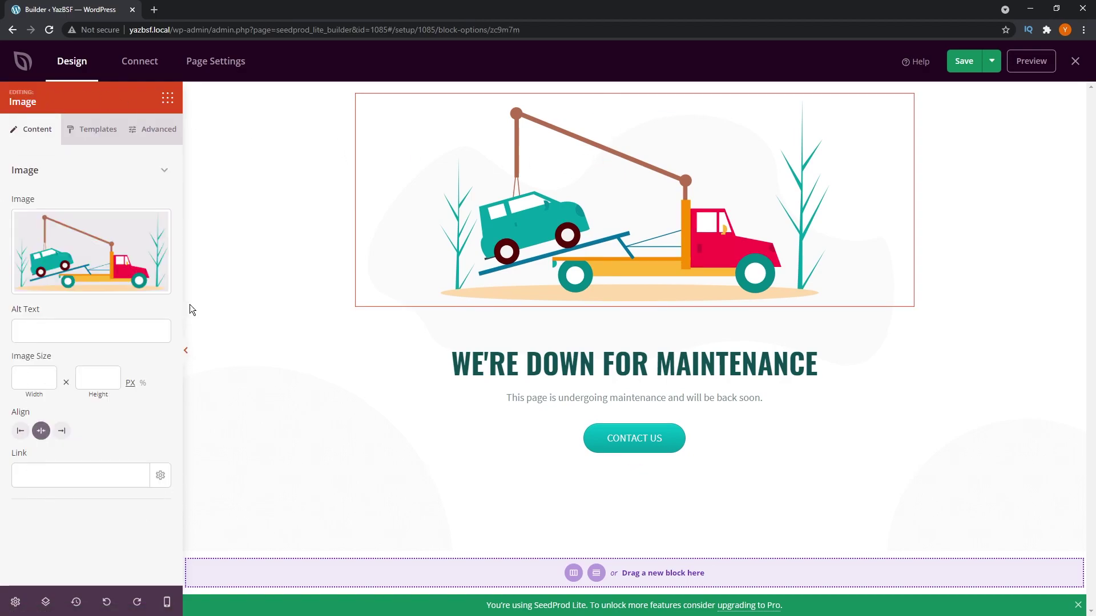
pyautogui.moveTo(75, 260)
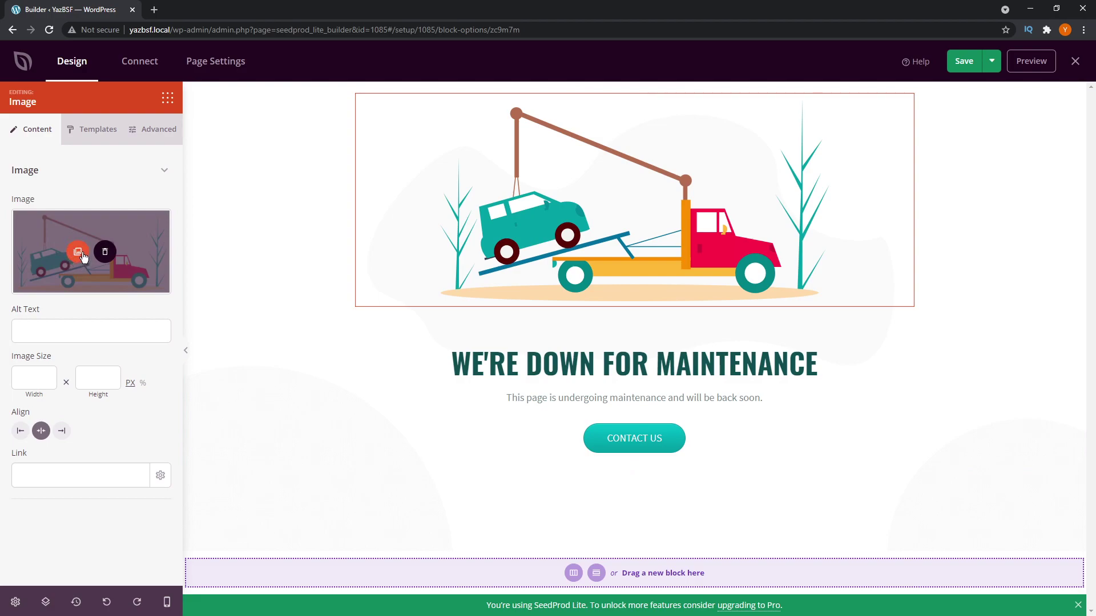
pyautogui.click(80, 253)
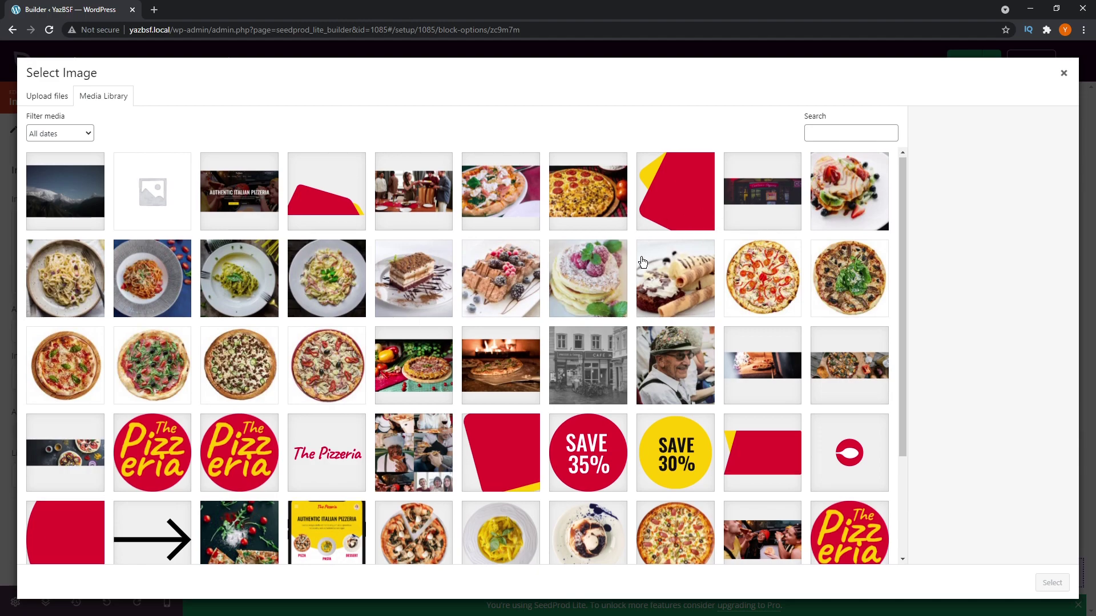
pyautogui.scroll(-3, 644, 262)
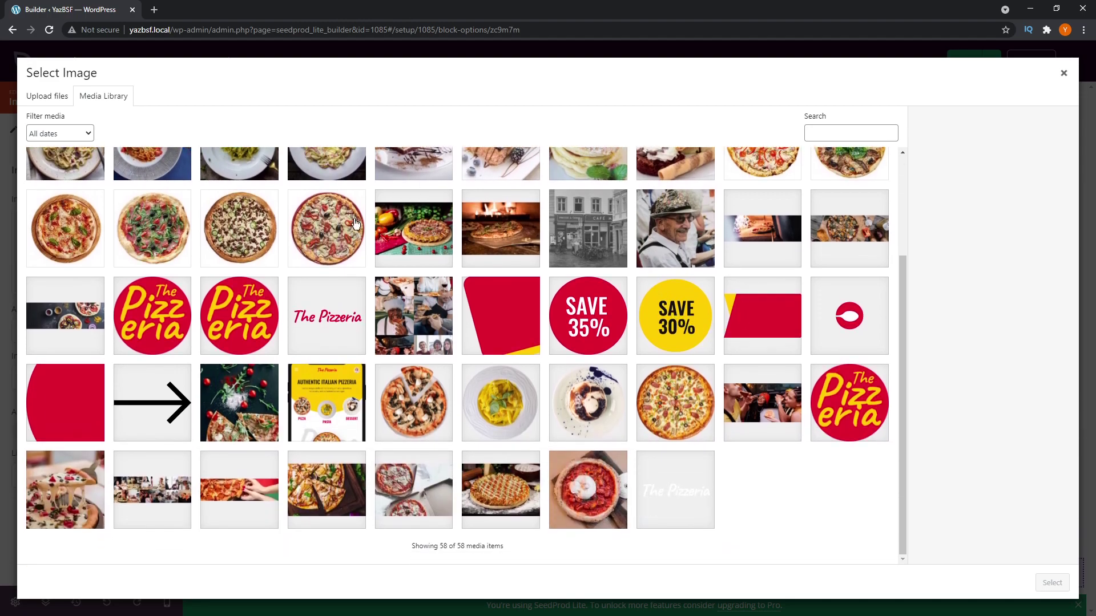
pyautogui.scroll(2, 680, 280)
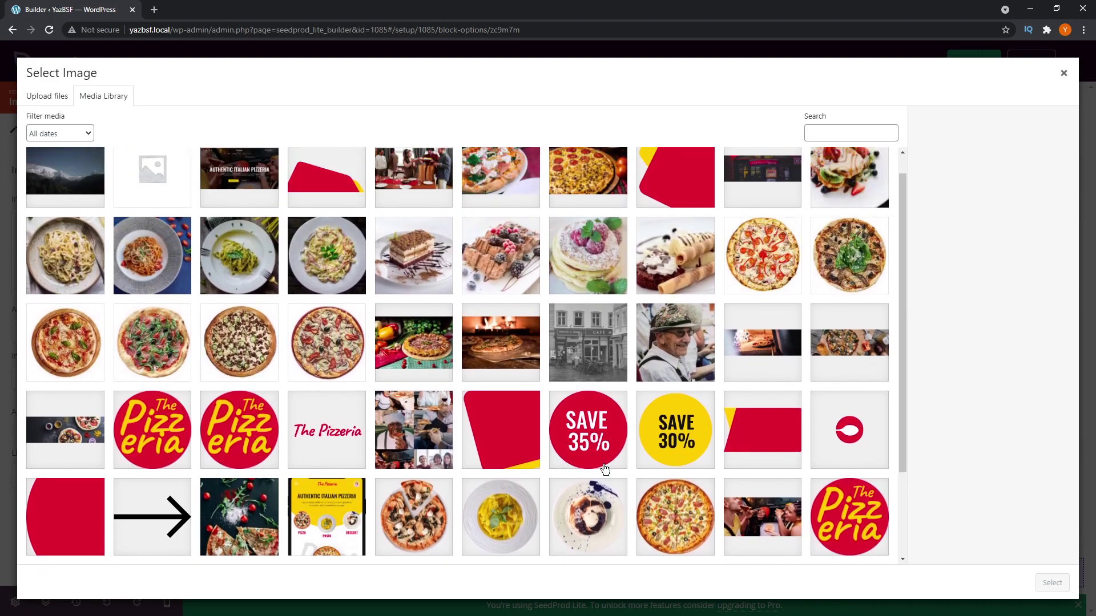
pyautogui.click(65, 442)
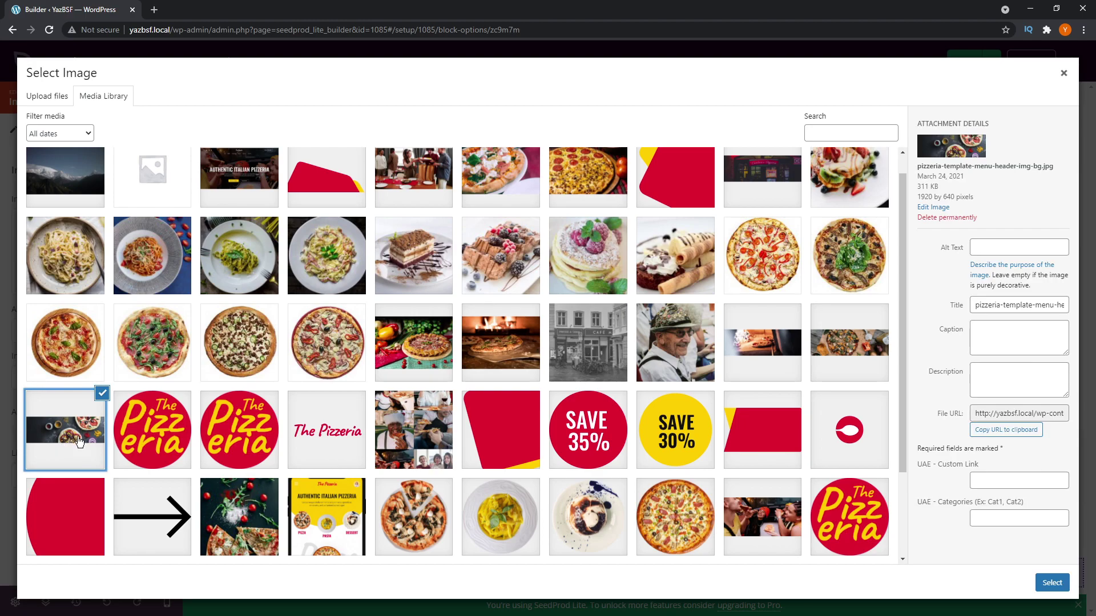
pyautogui.click(1052, 583)
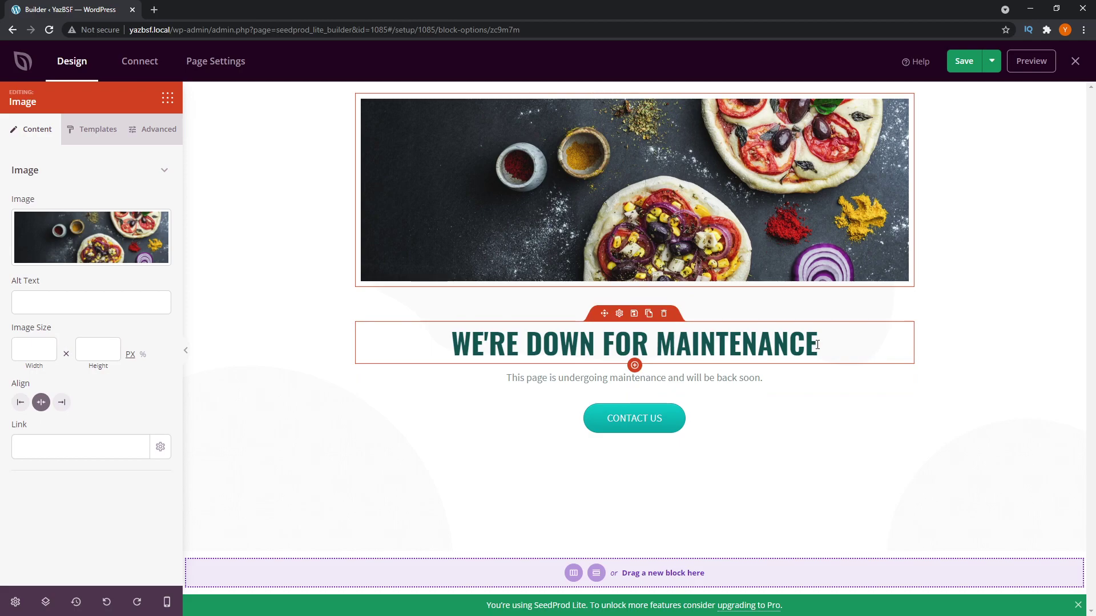
# - Set the Headers color to bright red in the page's global color settings
pyautogui.click(16, 605)
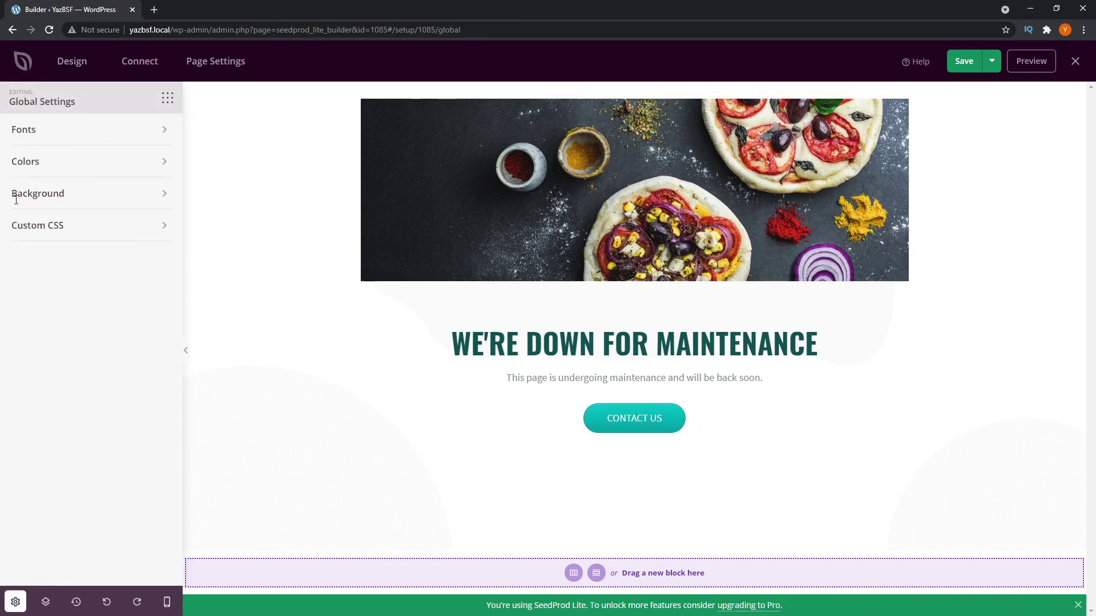
pyautogui.click(87, 228)
pyautogui.click(49, 163)
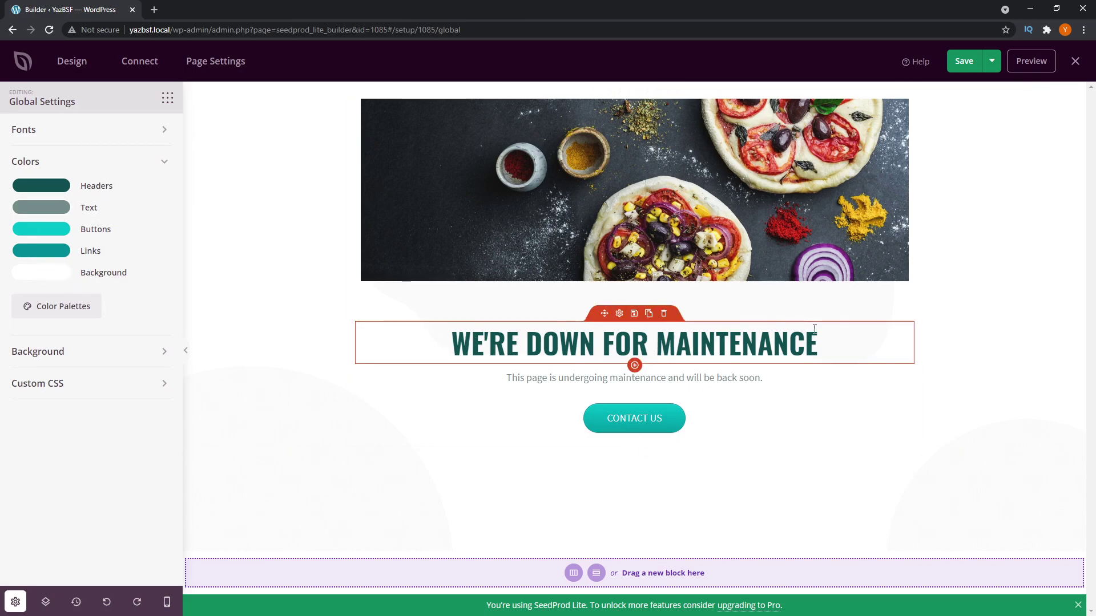
pyautogui.click(52, 189)
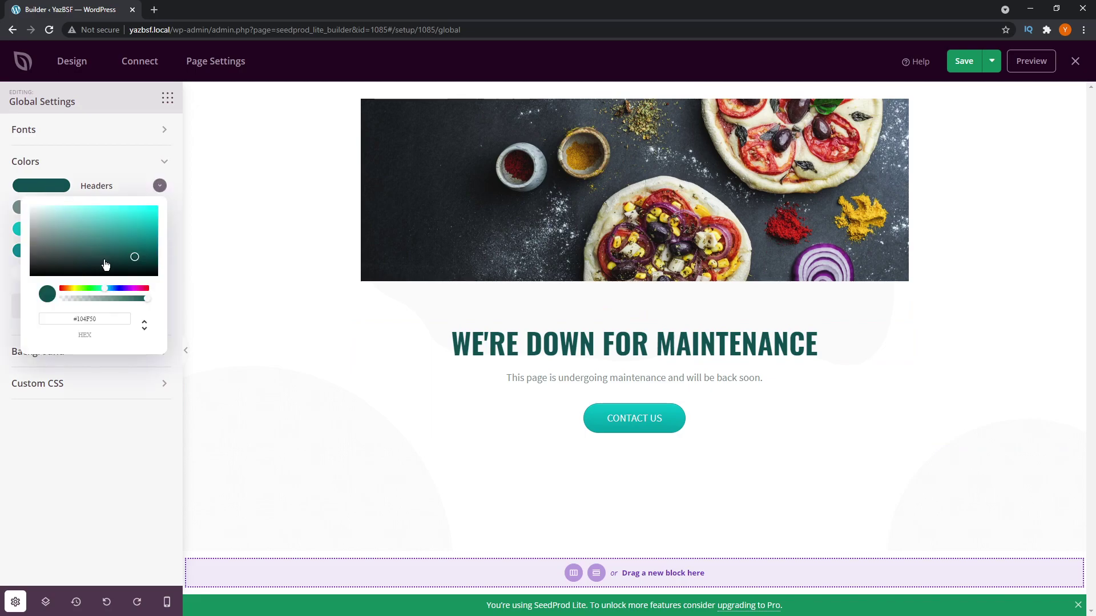
pyautogui.click(145, 289)
pyautogui.click(157, 208)
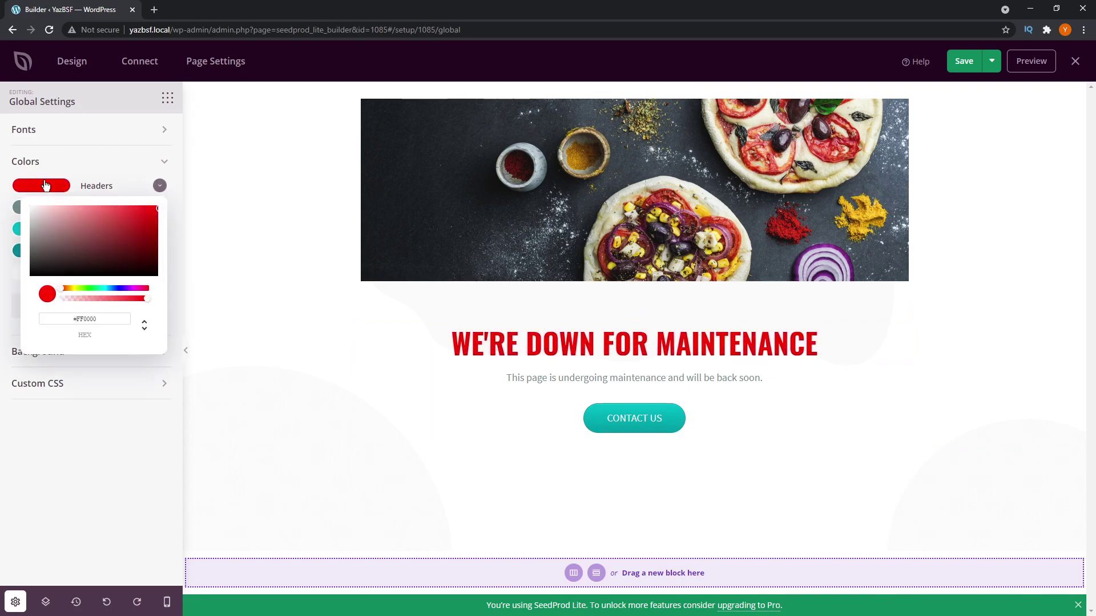
pyautogui.click(118, 163)
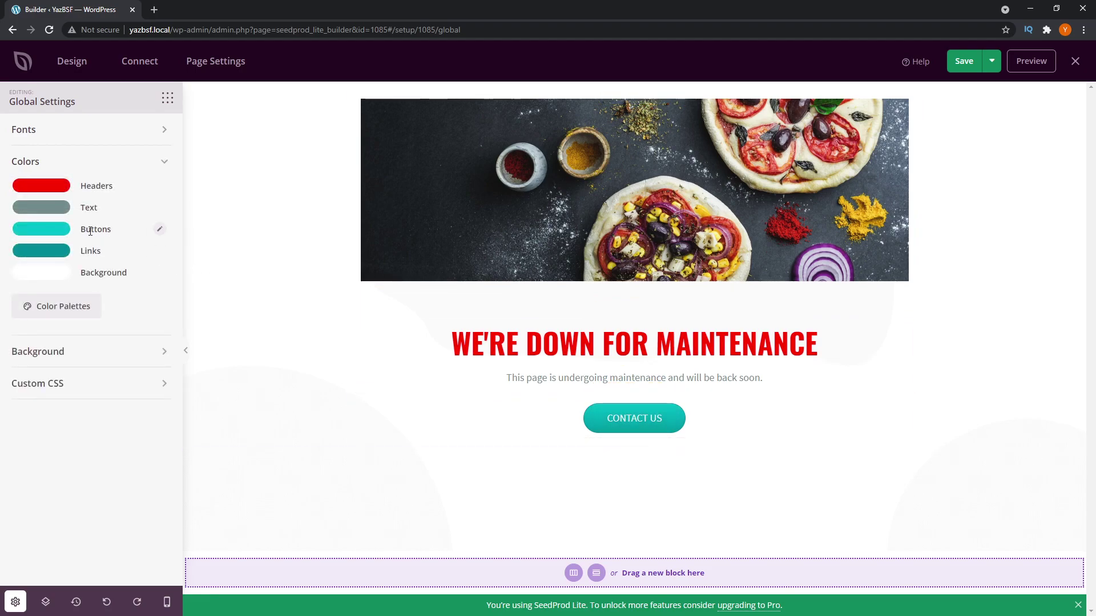
# - Set the global Buttons color to a bright yellow
pyautogui.click(57, 235)
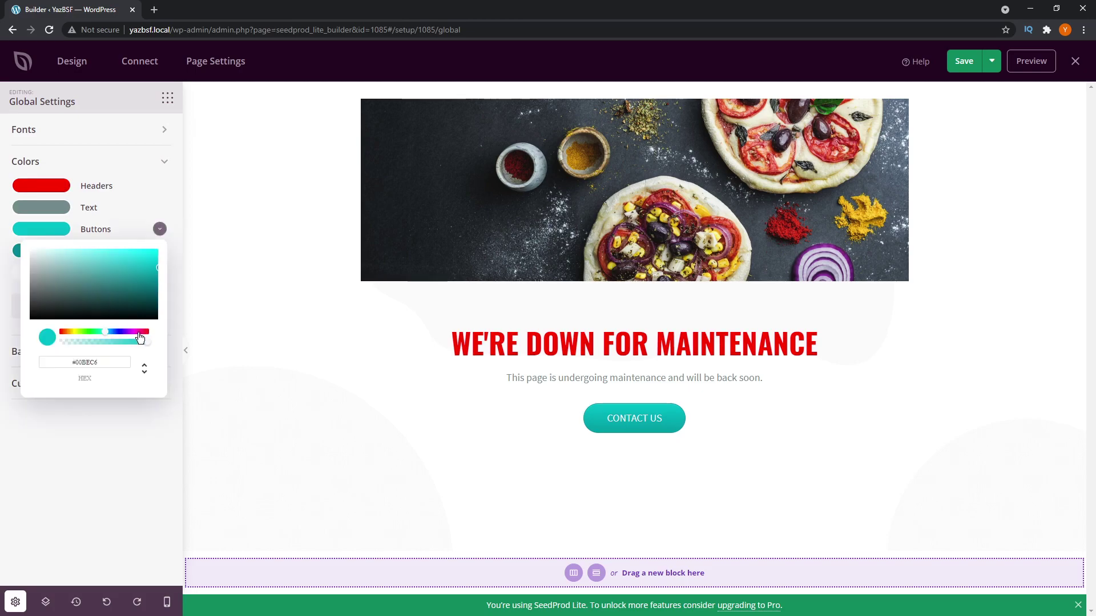
pyautogui.moveTo(79, 332); pyautogui.dragTo(74, 332)
pyautogui.click(151, 269)
pyautogui.click(151, 254)
pyautogui.click(161, 229)
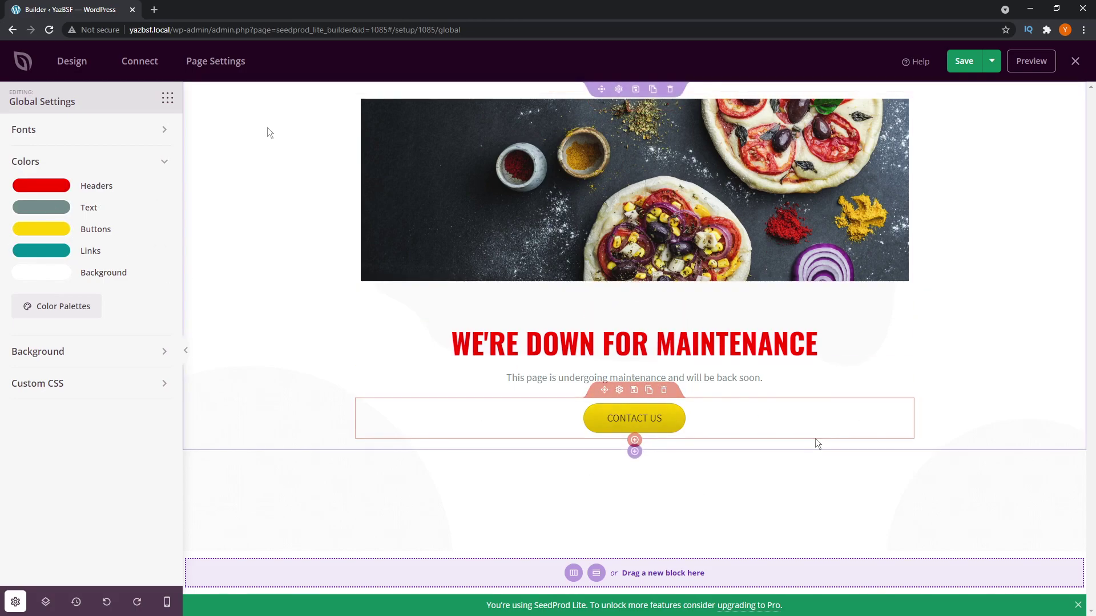
# - Add an Image block above the pizza banner and open its settings
pyautogui.click(167, 100)
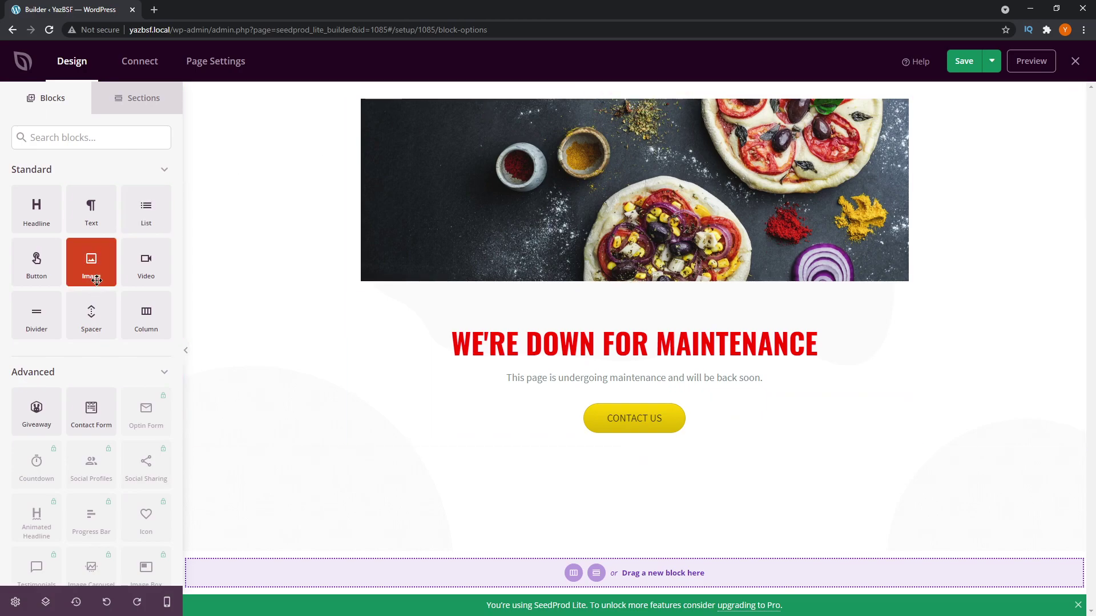
pyautogui.moveTo(93, 268); pyautogui.dragTo(412, 108)
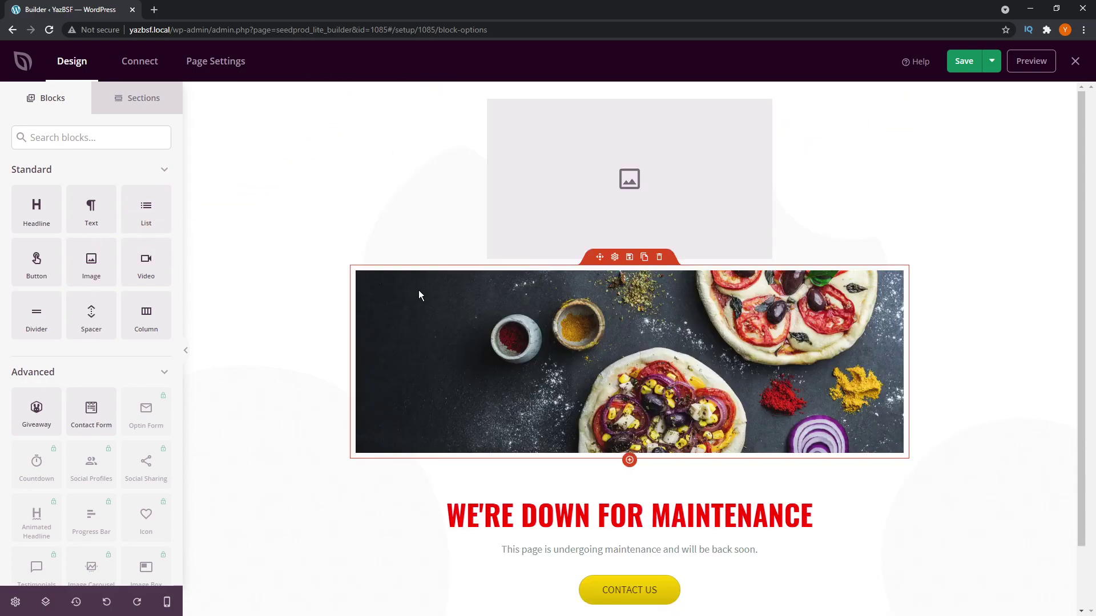
pyautogui.click(617, 175)
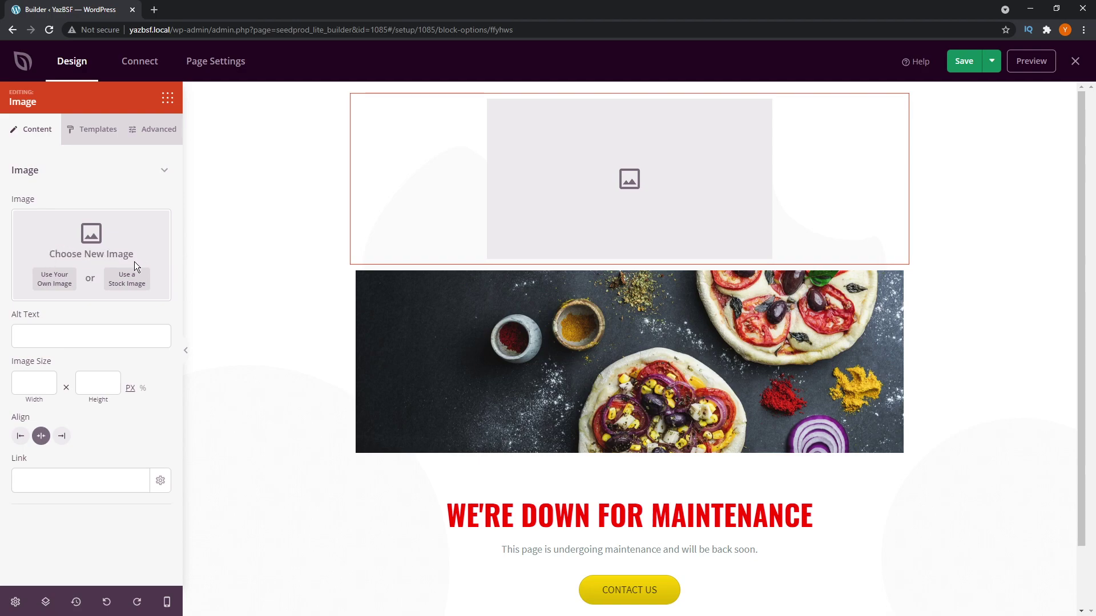
pyautogui.click(142, 292)
pyautogui.click(519, 334)
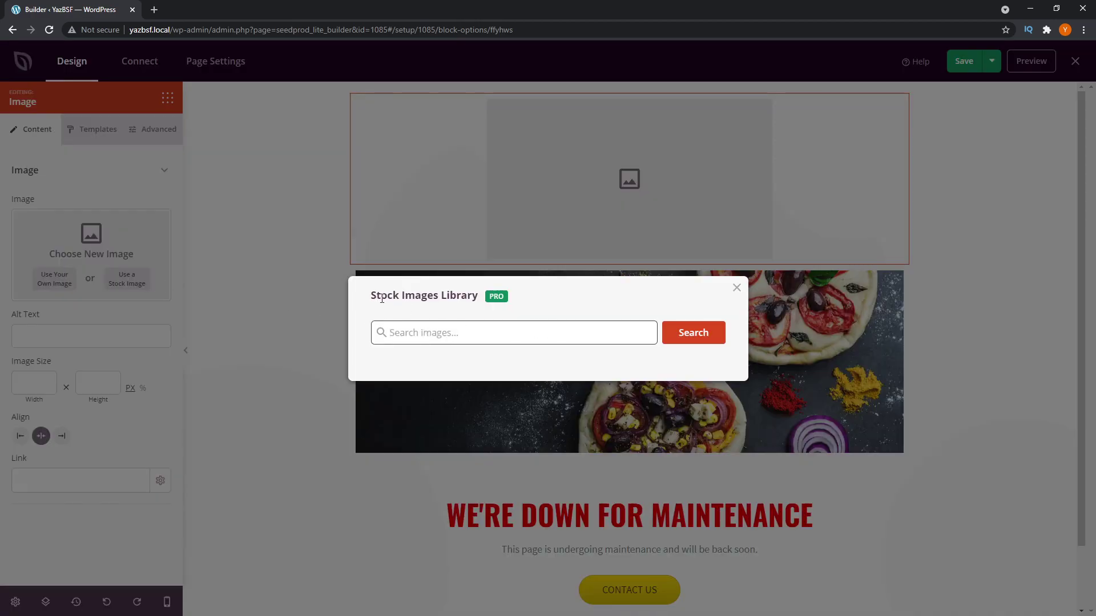
pyautogui.click(737, 287)
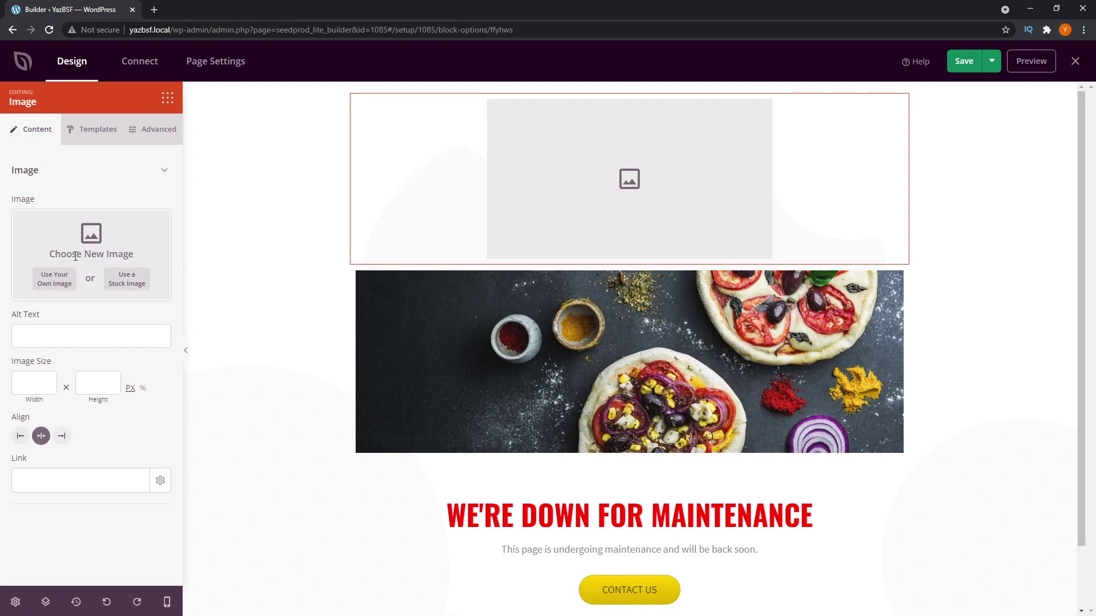
# - Fill the new image block with pizzeria-template-site-logo-red.svg from the media library
pyautogui.click(57, 282)
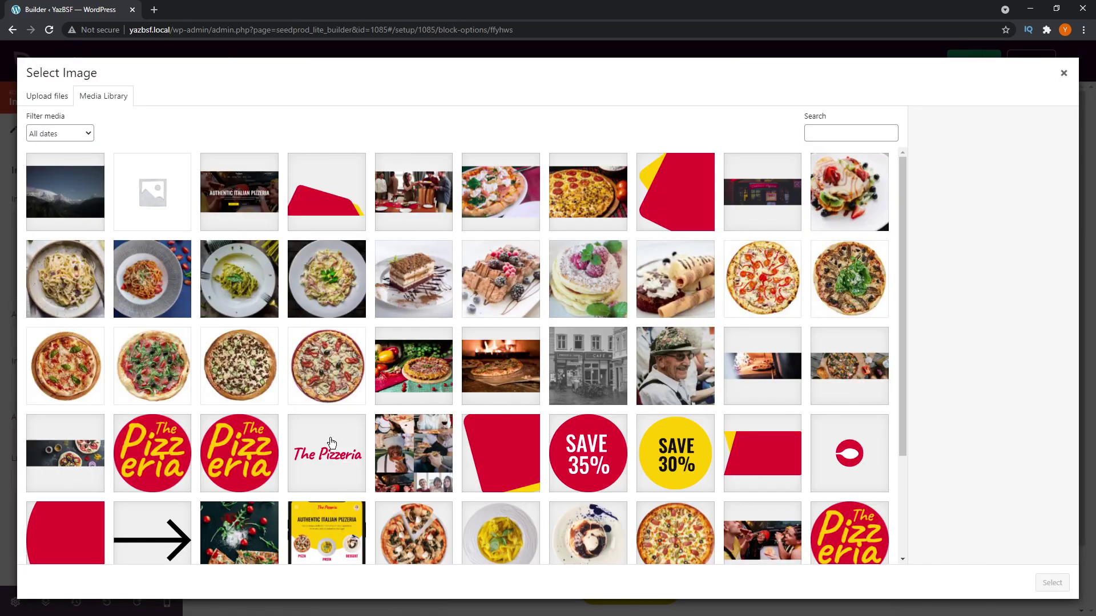
pyautogui.click(351, 471)
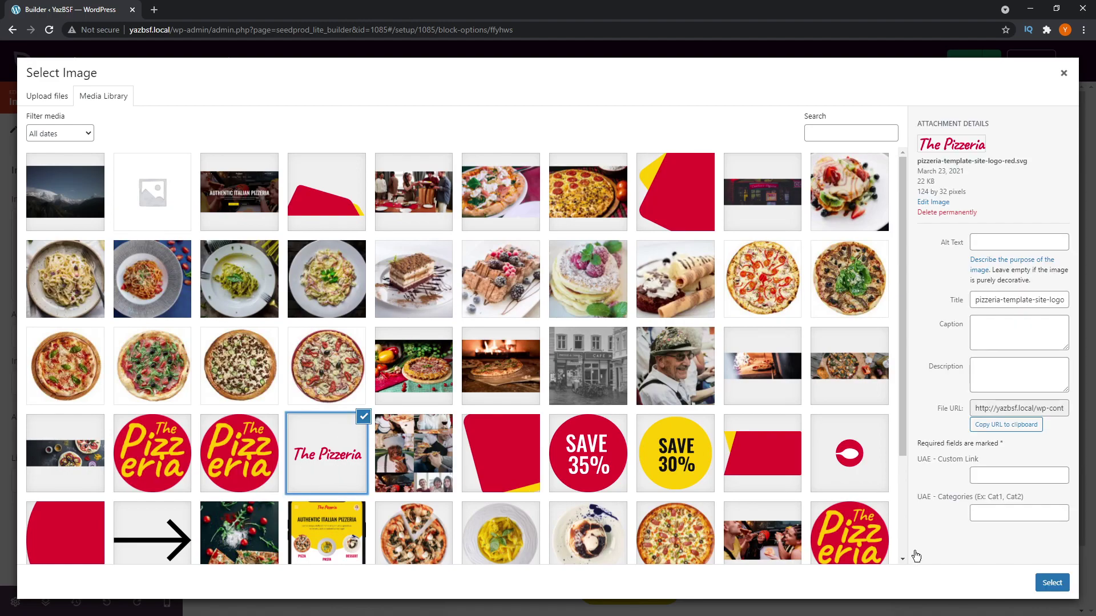
pyautogui.click(1052, 583)
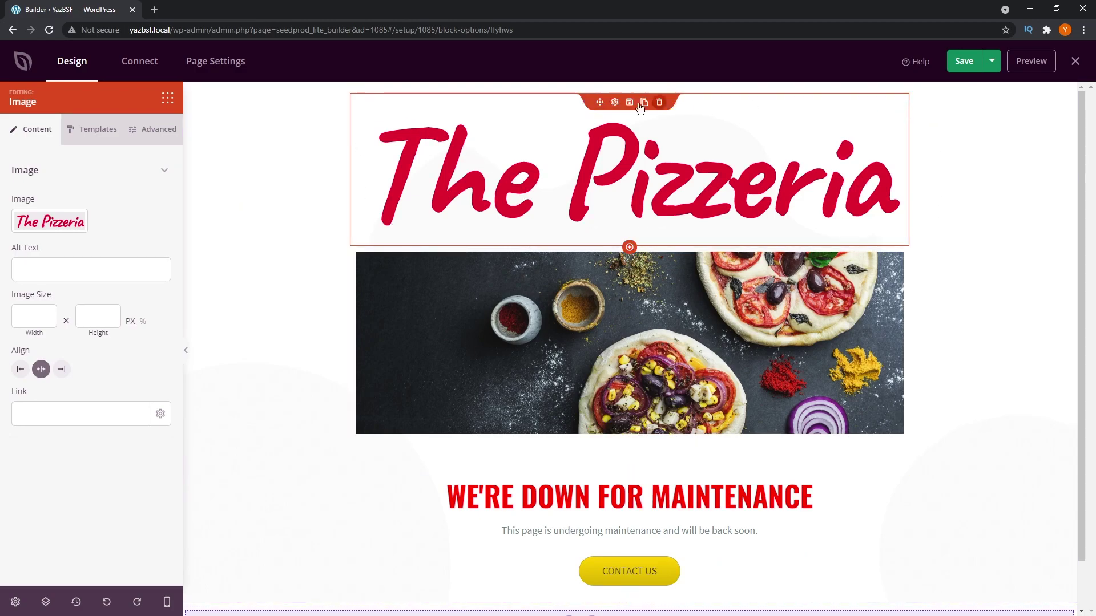
# - Set the logo image's width to 350 px and align it left
pyautogui.click(39, 315)
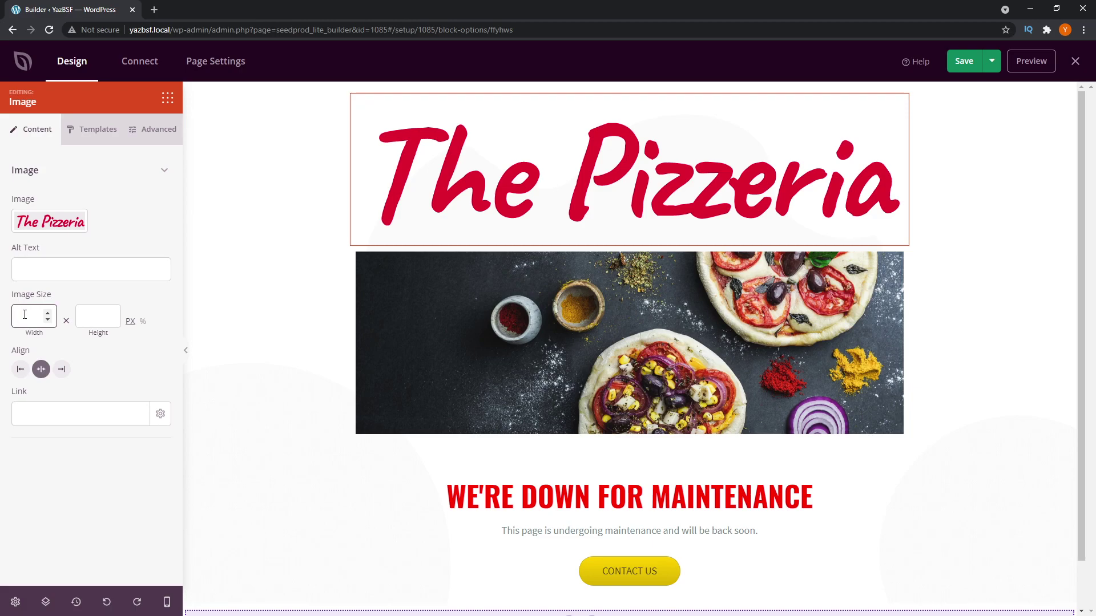
pyautogui.write('350')
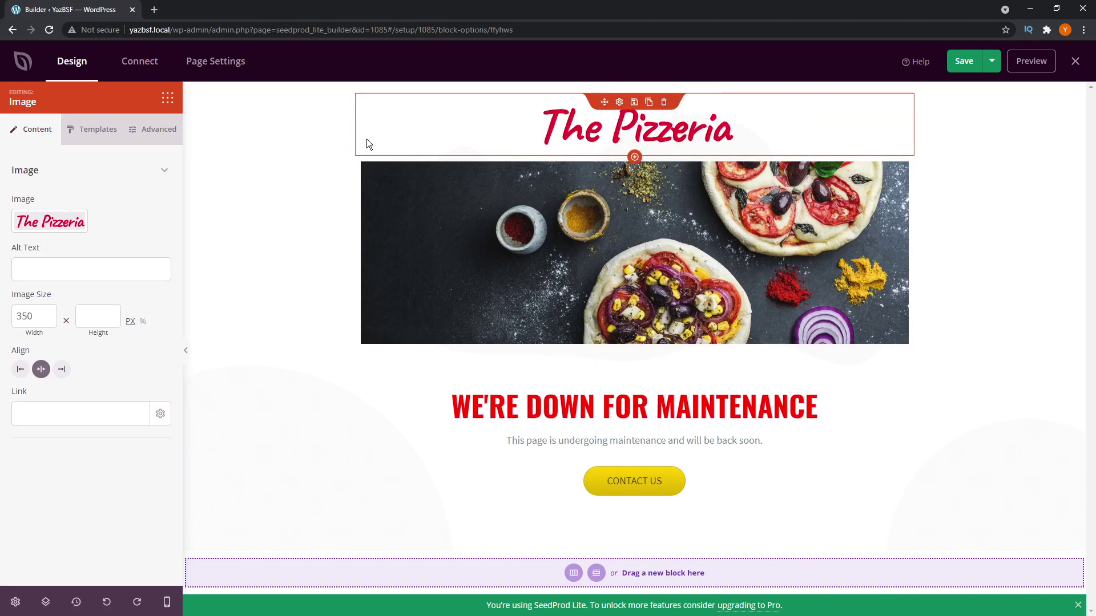
pyautogui.click(20, 370)
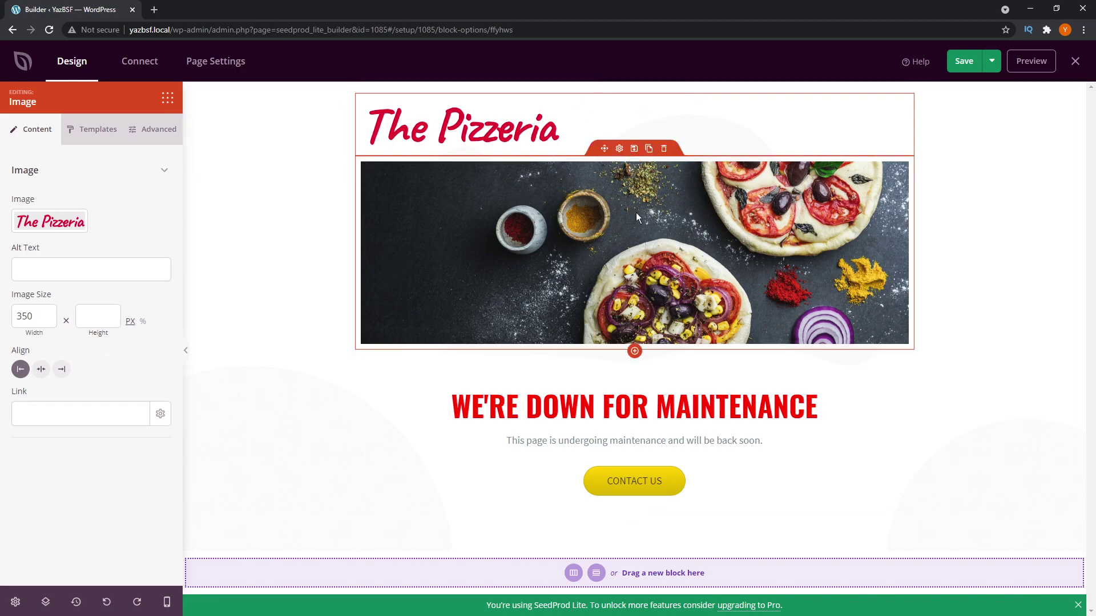
pyautogui.click(988, 277)
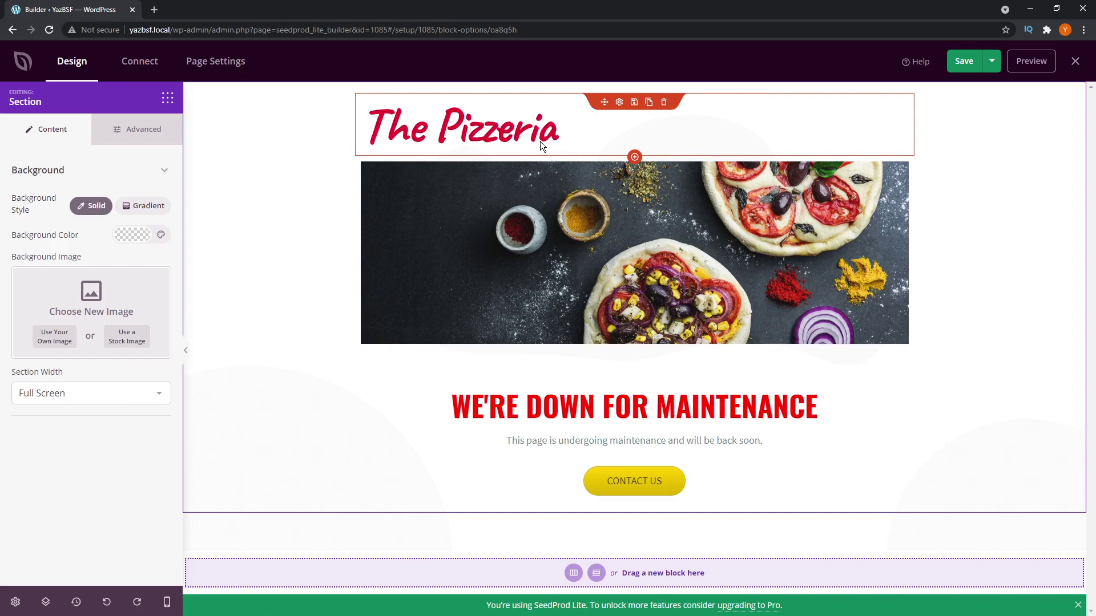
# - Duplicate the spacer below the pizza banner and move one spacer between the logo and the banner
pyautogui.click(485, 374)
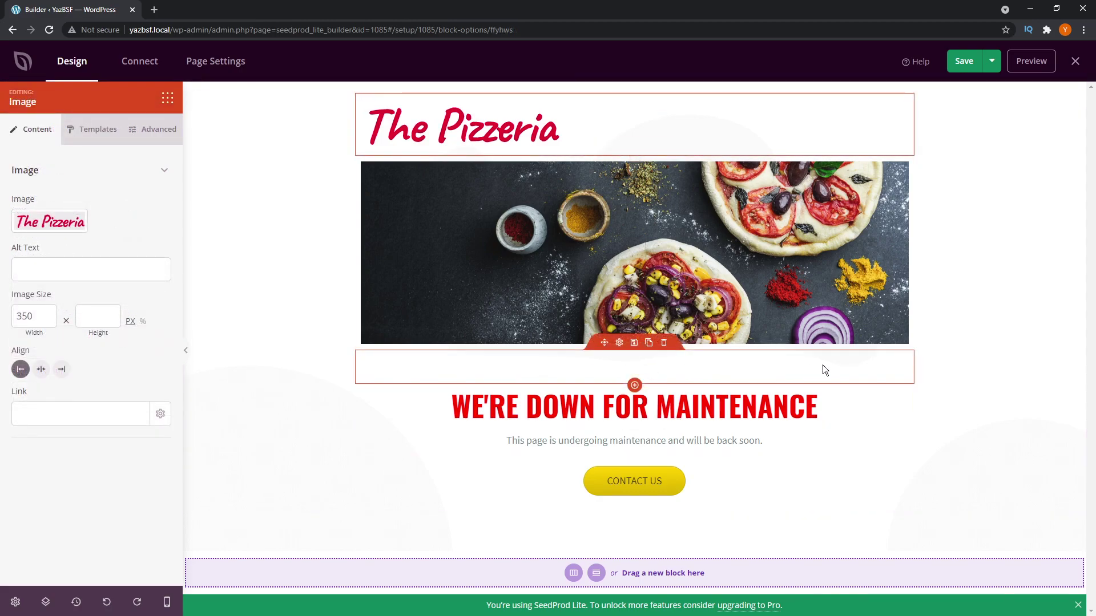
pyautogui.click(649, 343)
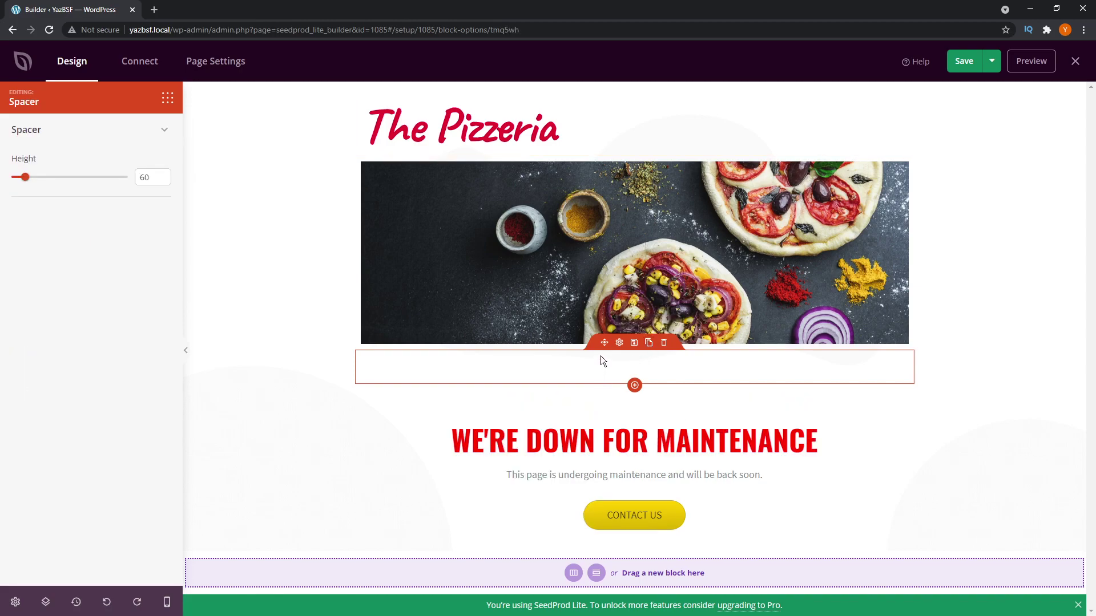
pyautogui.moveTo(604, 343); pyautogui.dragTo(577, 169)
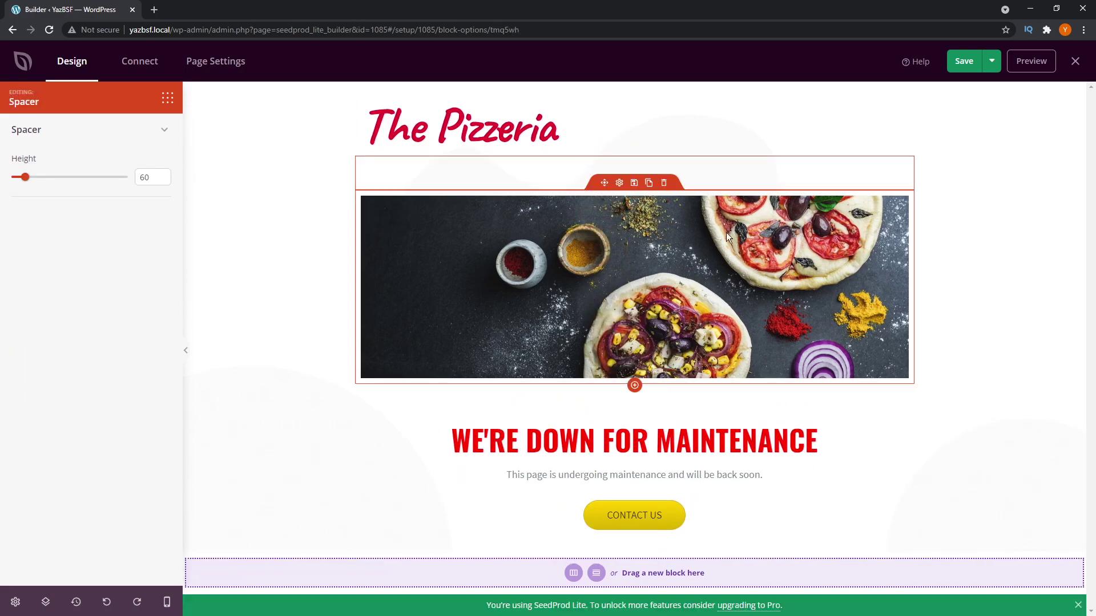
pyautogui.click(1020, 285)
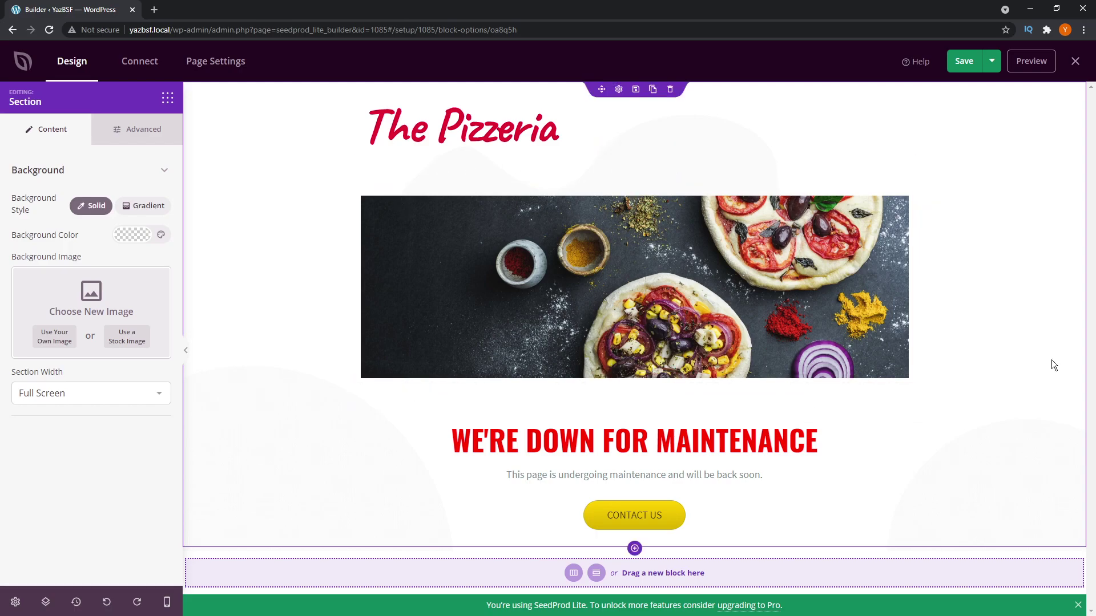
# - Left-align the maintenance headline and the text line below it
pyautogui.click(569, 452)
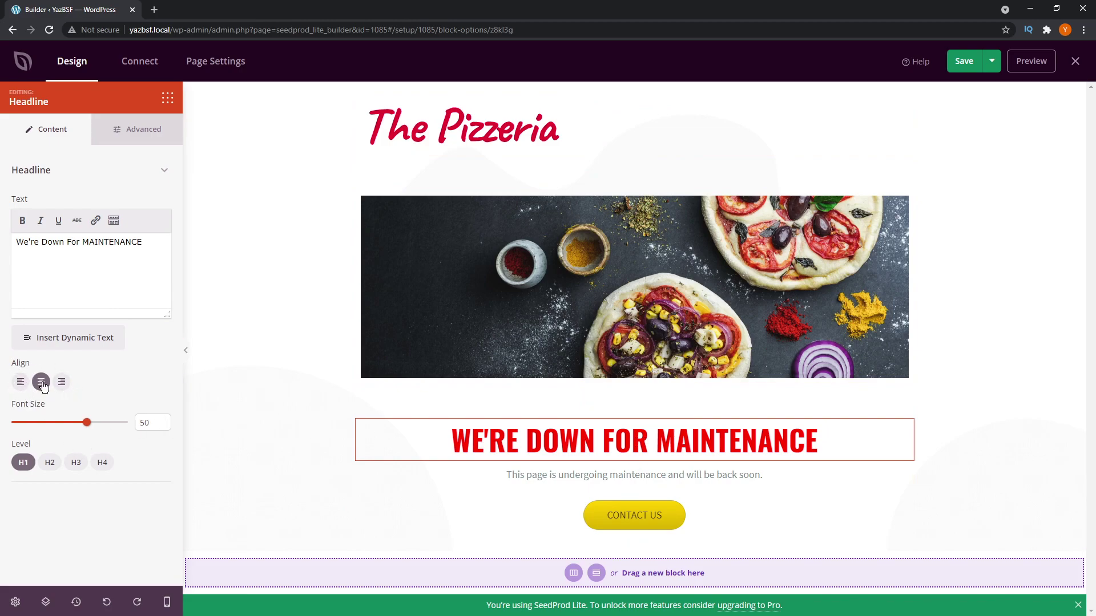
pyautogui.click(61, 382)
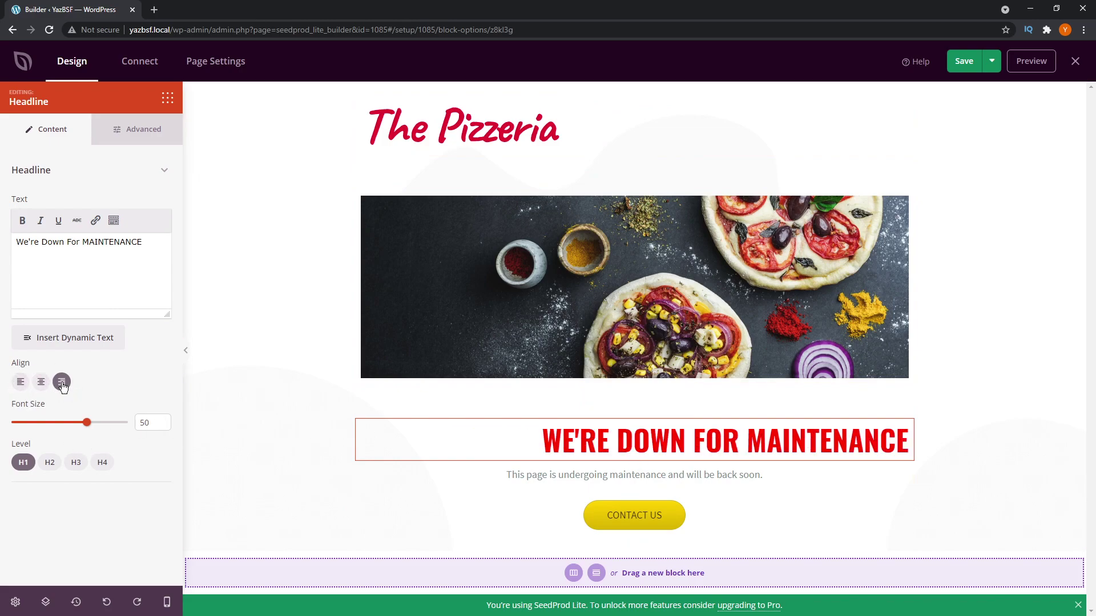
pyautogui.click(25, 387)
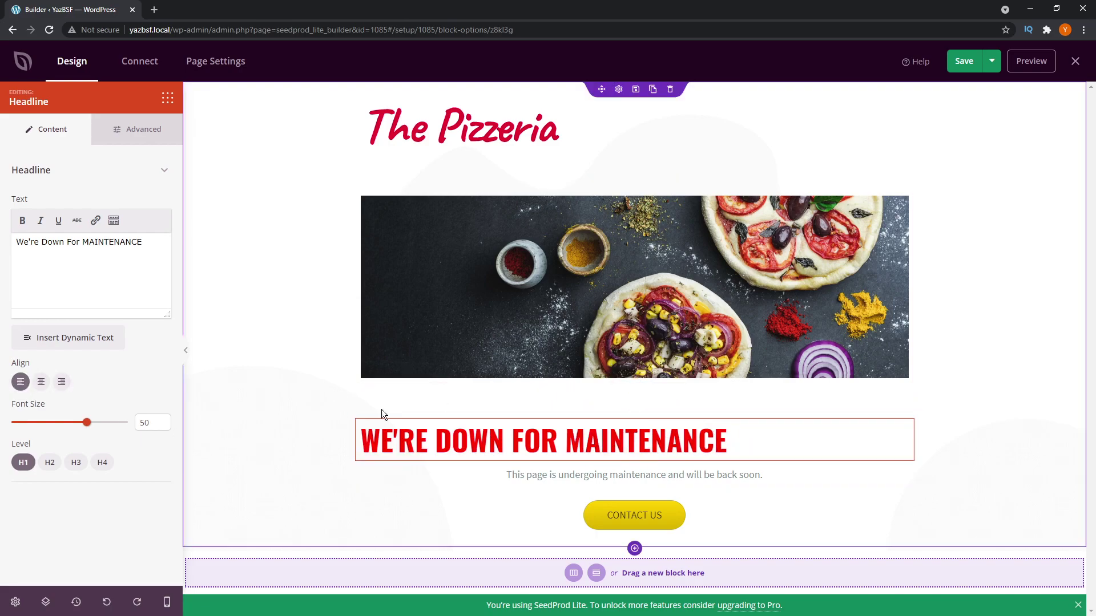
pyautogui.click(520, 474)
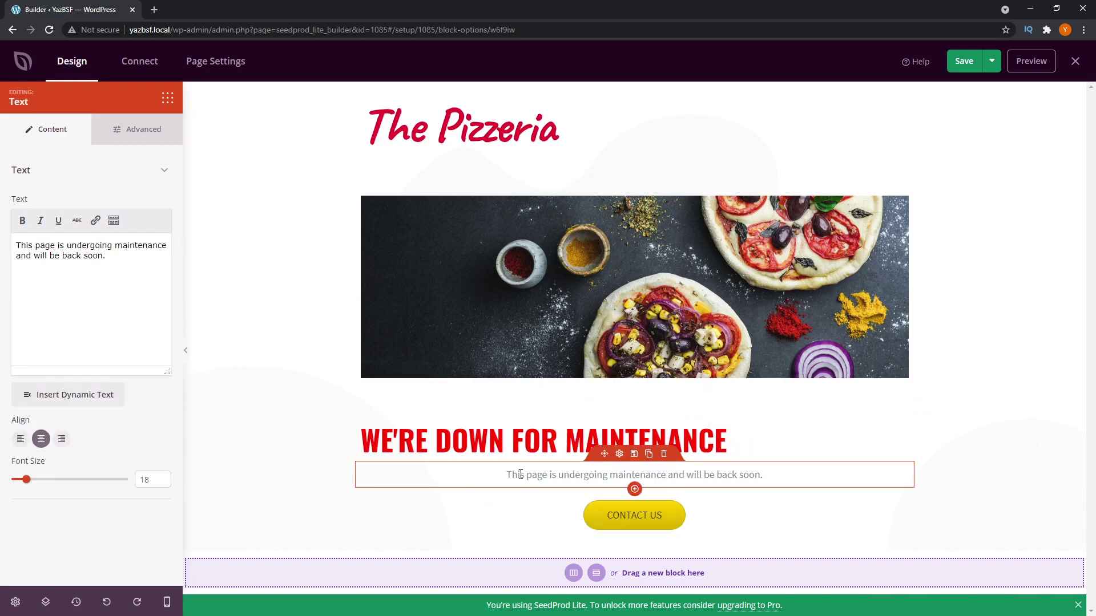
pyautogui.click(22, 439)
# - Open the Contact Us button's settings and align the button left
pyautogui.click(715, 514)
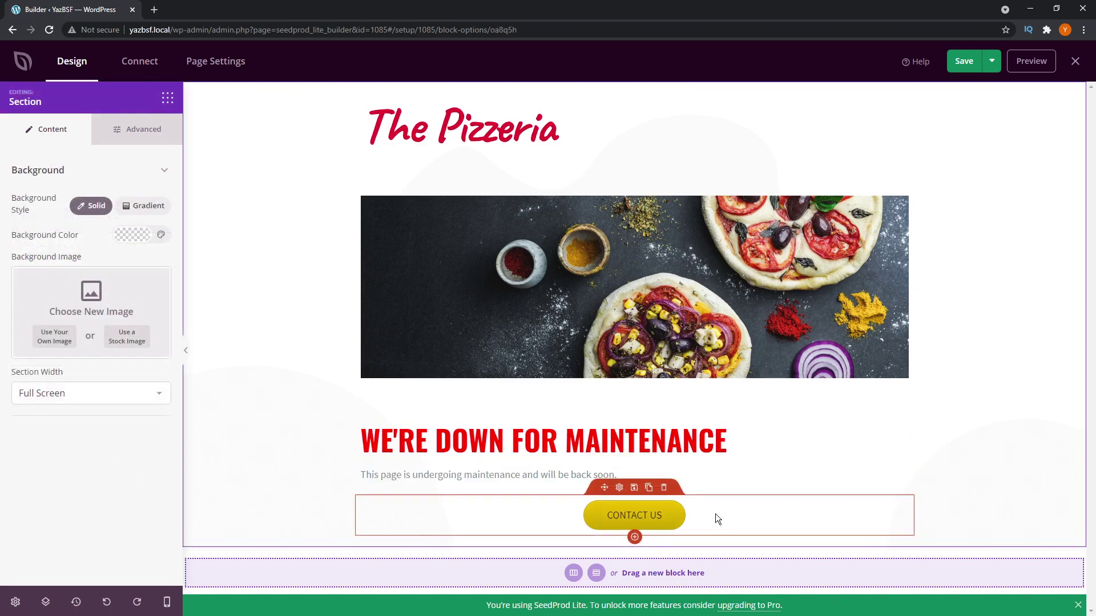
pyautogui.click(620, 489)
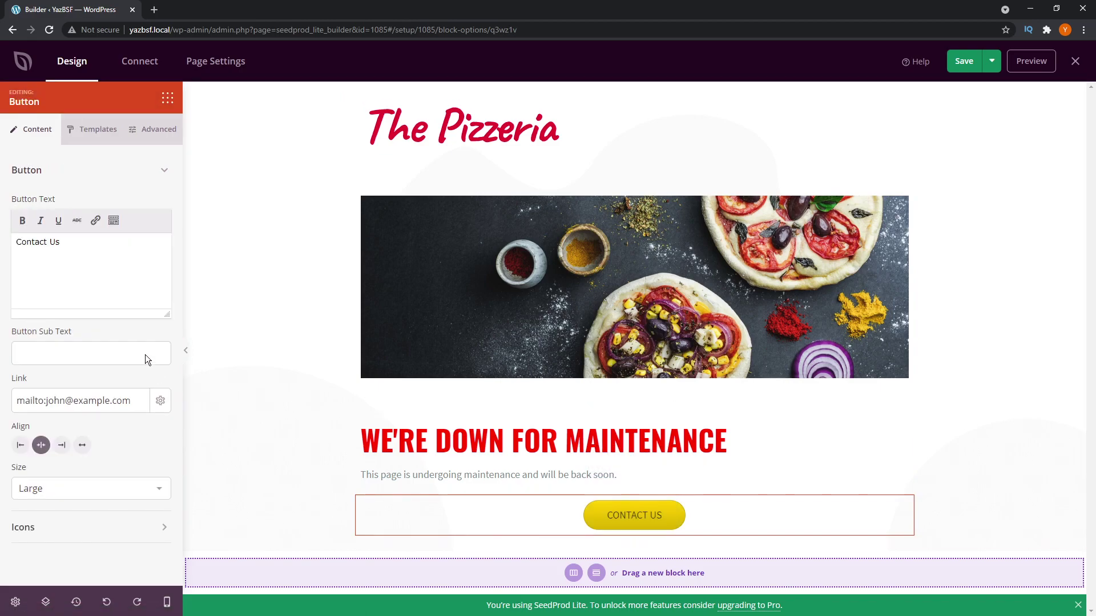
pyautogui.moveTo(79, 246); pyautogui.dragTo(3, 247)
pyautogui.moveTo(18, 402); pyautogui.dragTo(156, 402)
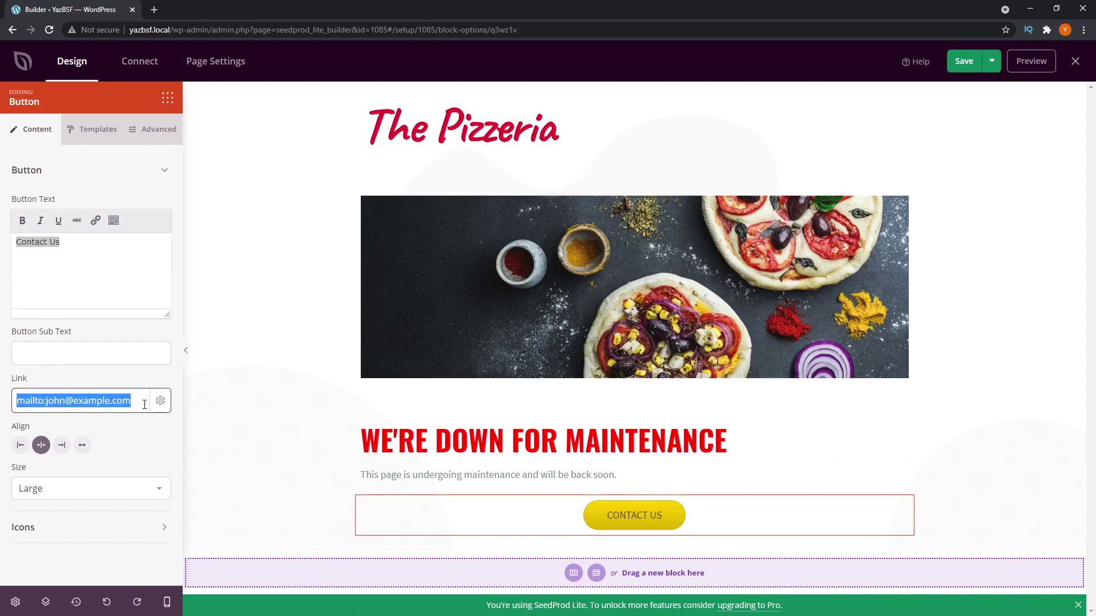
pyautogui.click(20, 445)
pyautogui.click(61, 445)
pyautogui.click(82, 446)
pyautogui.click(20, 445)
# - Try the 2X Large size on the Contact Us button, settling on Medium
pyautogui.click(52, 488)
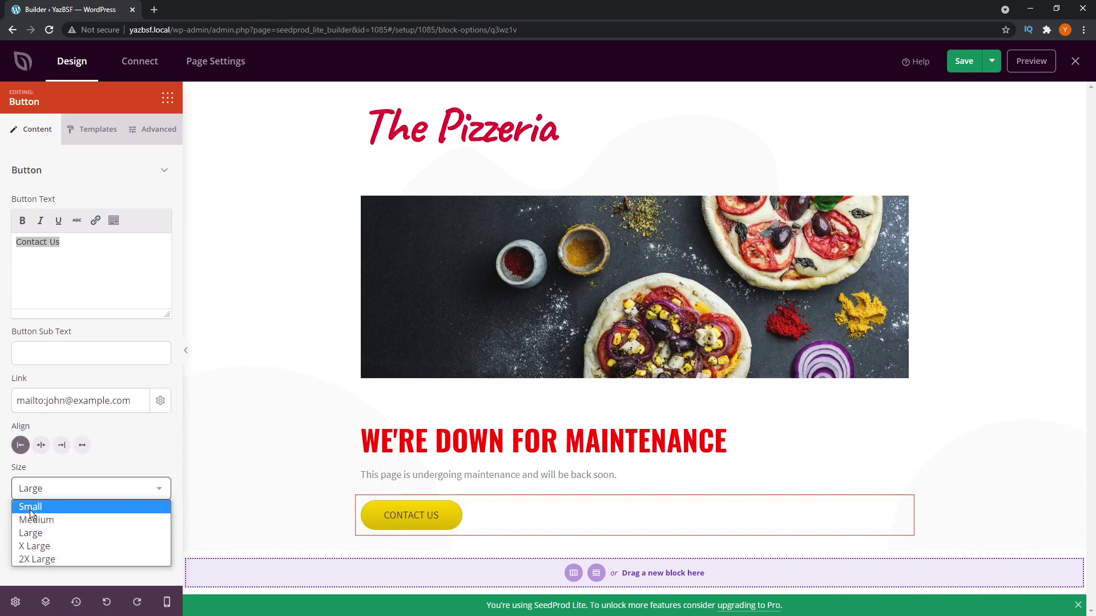
pyautogui.click(47, 558)
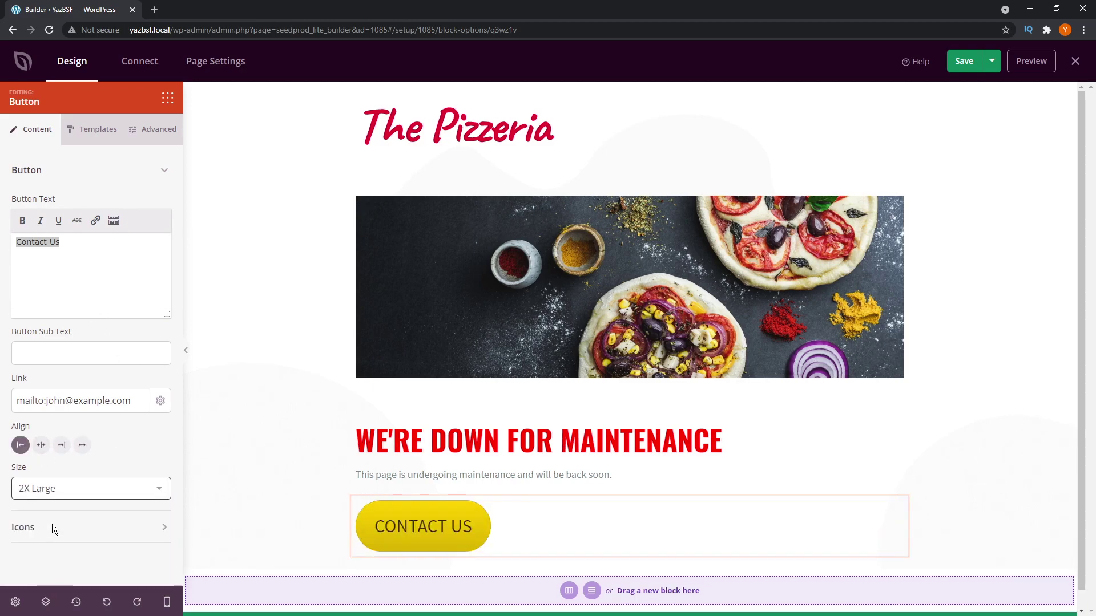
pyautogui.click(55, 488)
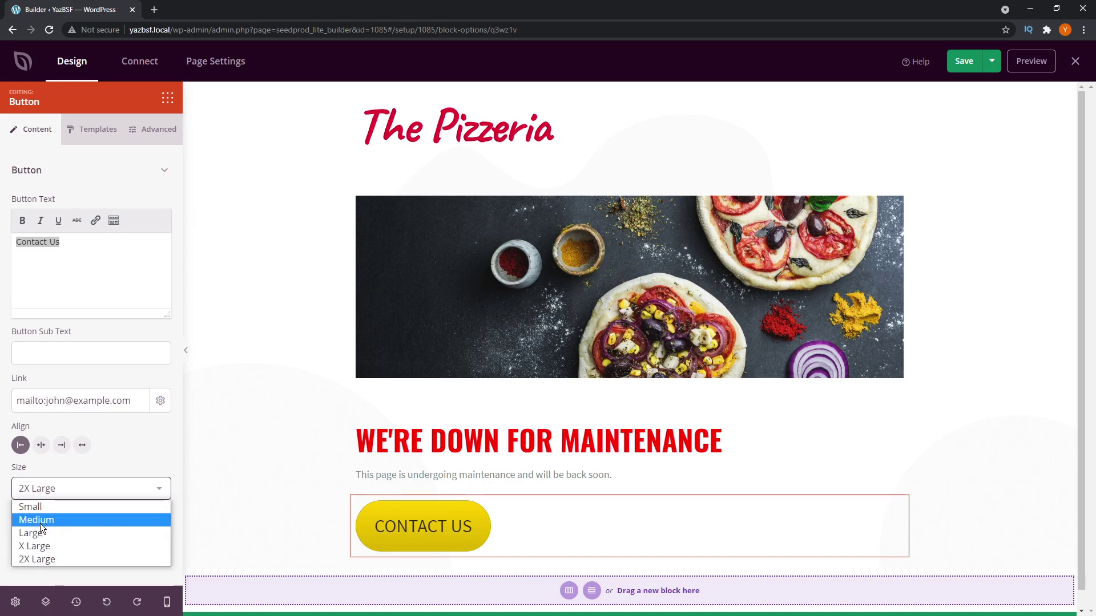
pyautogui.click(56, 519)
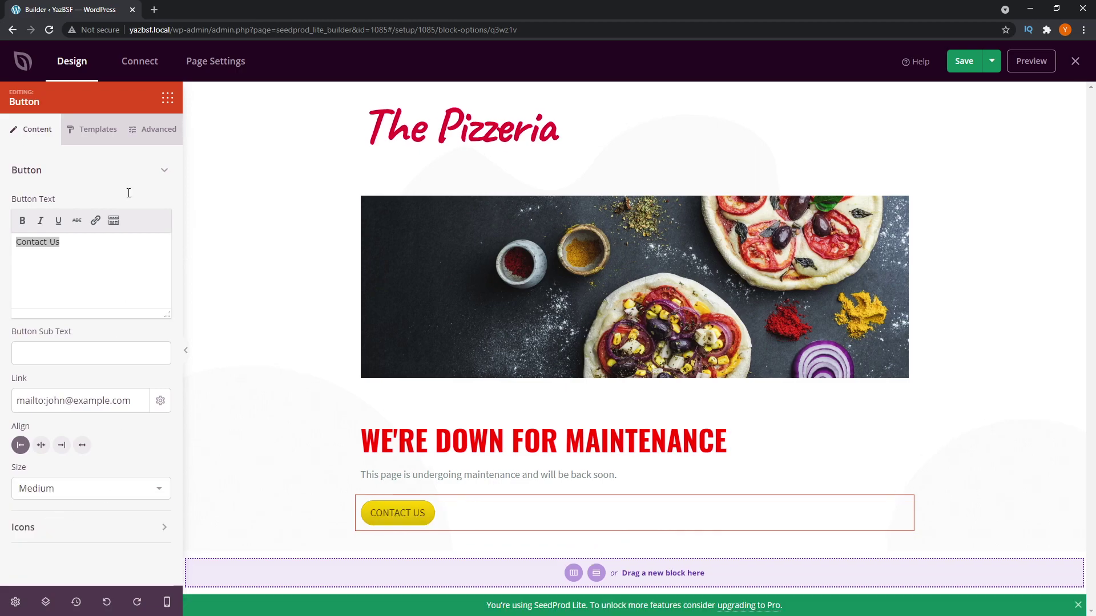
# - Try the Red, Yellow and Pill style templates on the Contact Us button, settling on Pill, and open its advanced settings
pyautogui.click(96, 133)
pyautogui.scroll(-2, 84, 497)
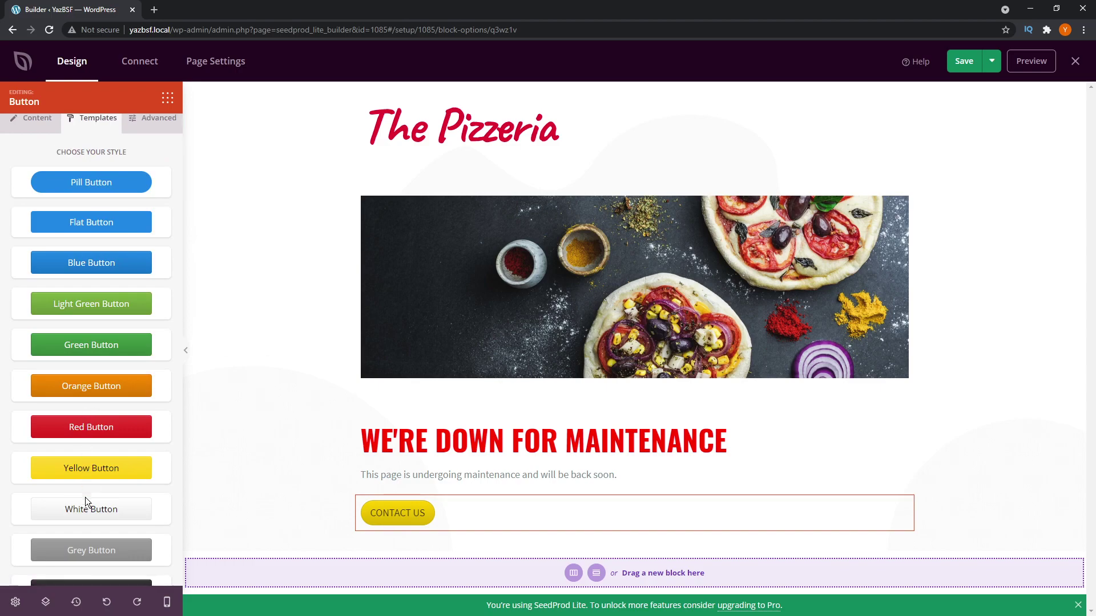
pyautogui.scroll(2, 83, 488)
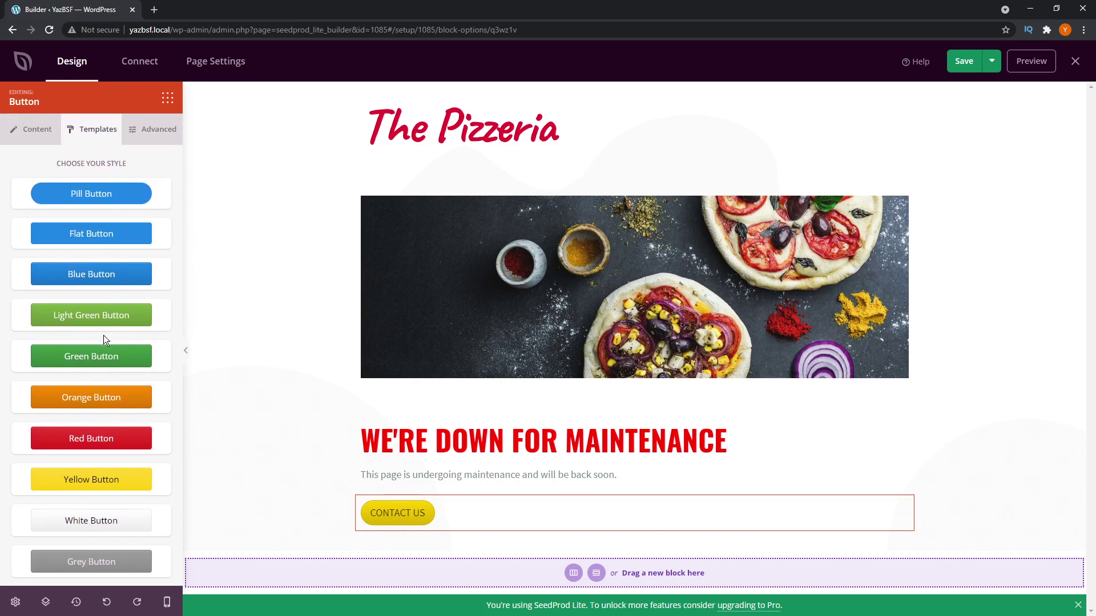
pyautogui.scroll(-2, 91, 388)
pyautogui.click(126, 383)
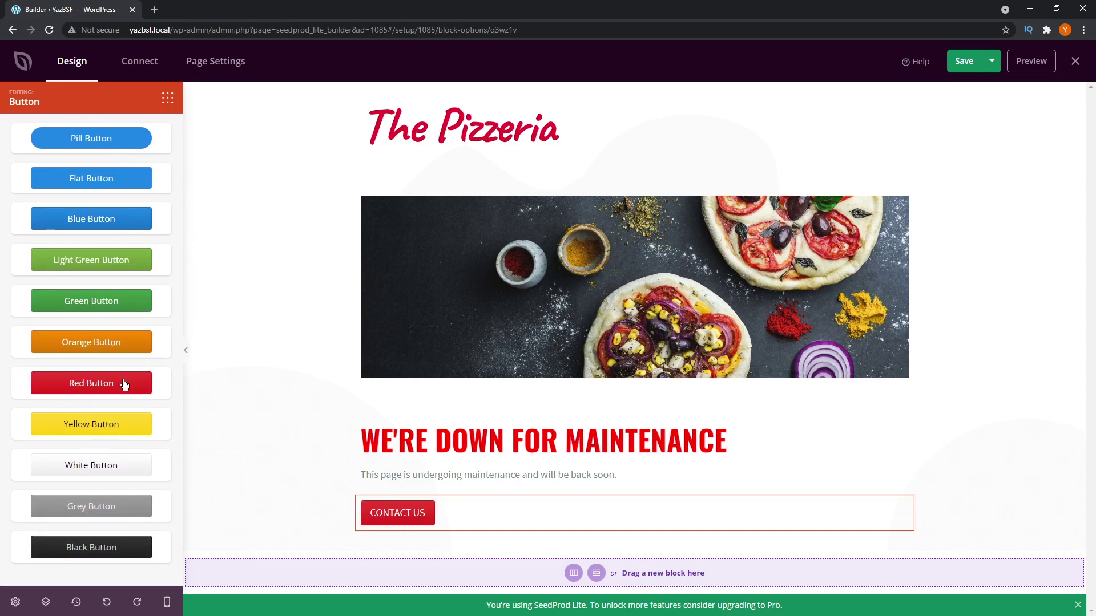
pyautogui.click(111, 425)
pyautogui.scroll(2, 115, 189)
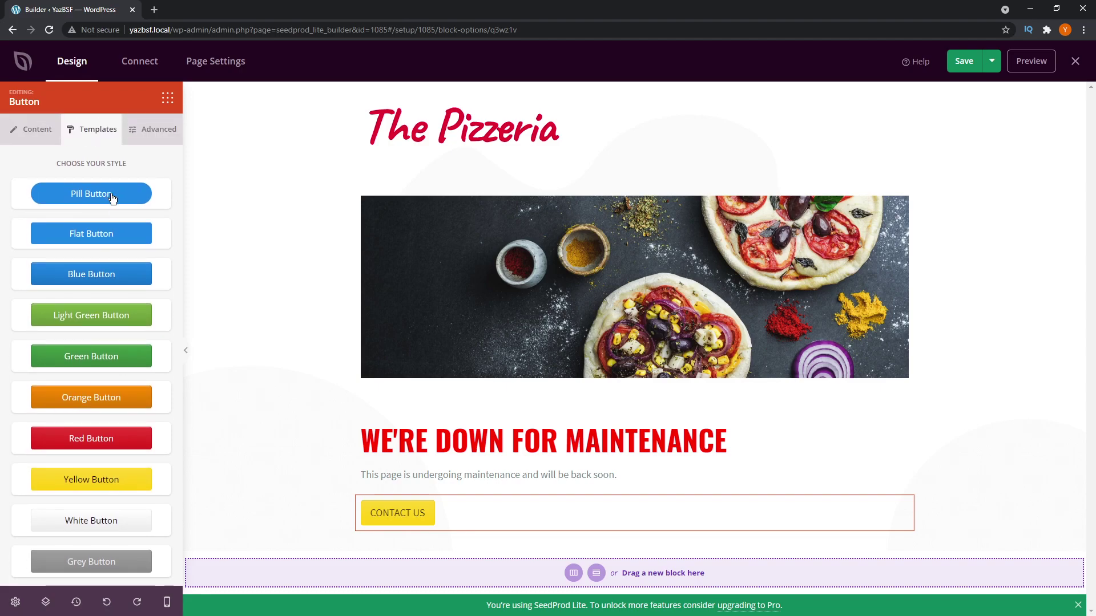
pyautogui.click(112, 196)
pyautogui.click(149, 131)
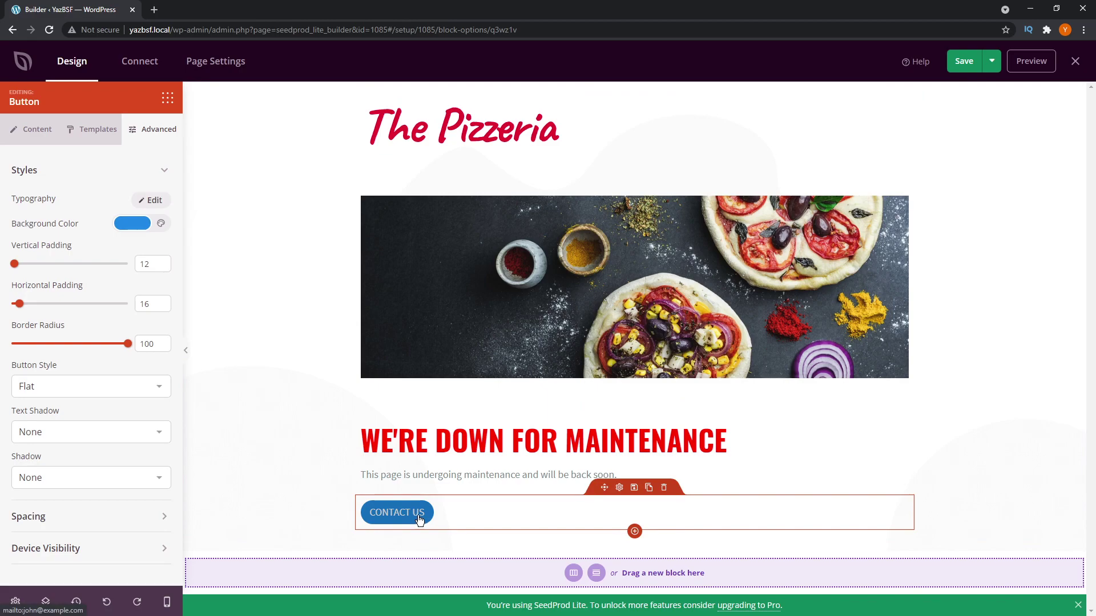
# - Delete the Contact Us button and place a Contact Form block below the maintenance text instead
pyautogui.click(663, 487)
pyautogui.click(508, 340)
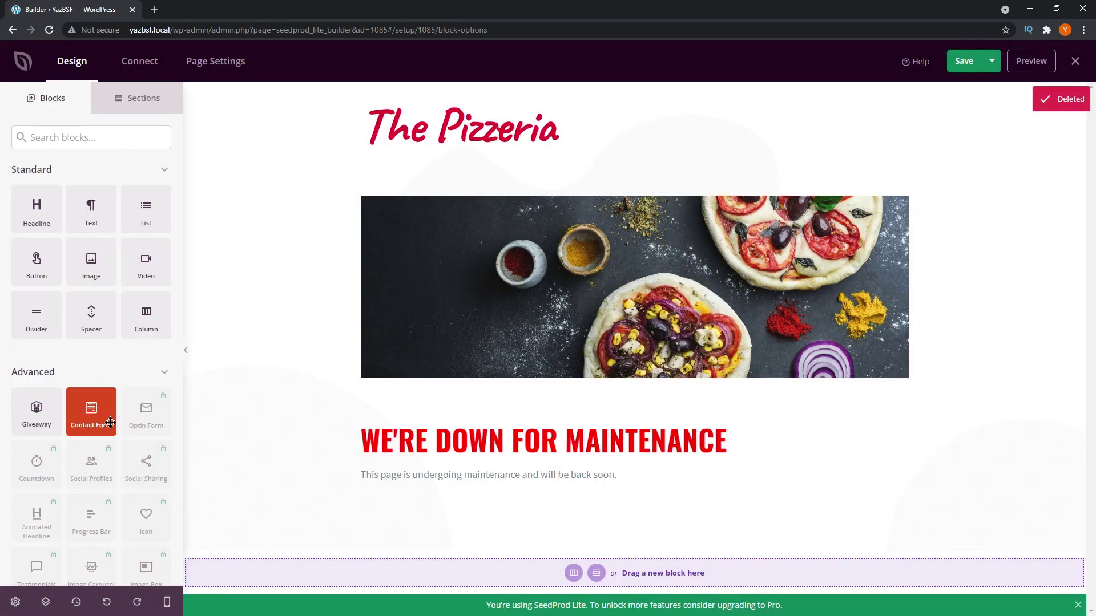
pyautogui.moveTo(91, 411); pyautogui.dragTo(402, 510)
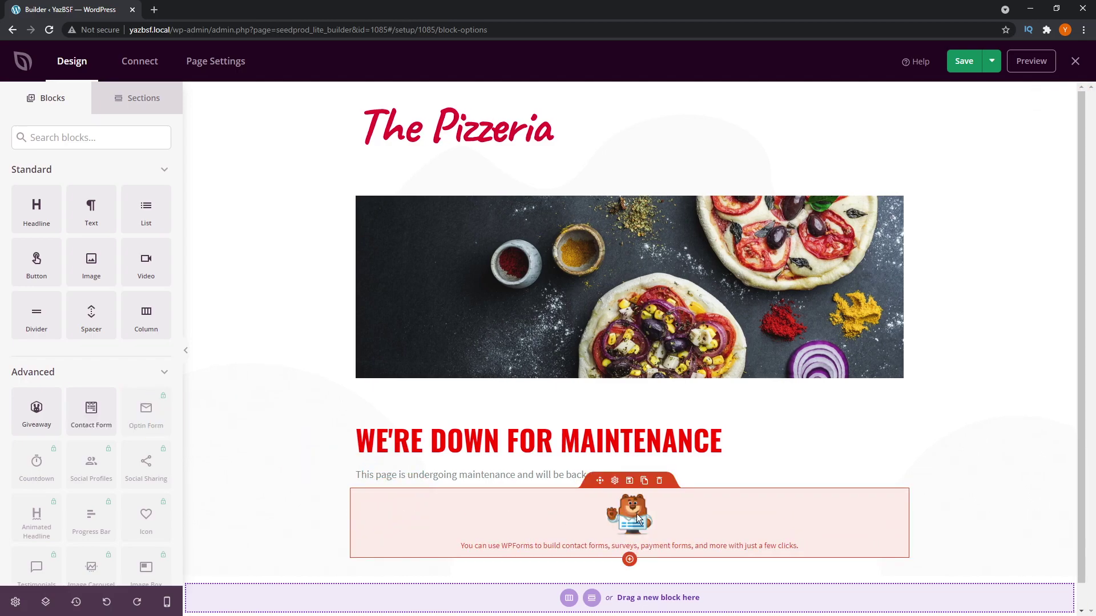
# - Set the new contact form block to use the first Simple Contact Form in the list
pyautogui.click(634, 512)
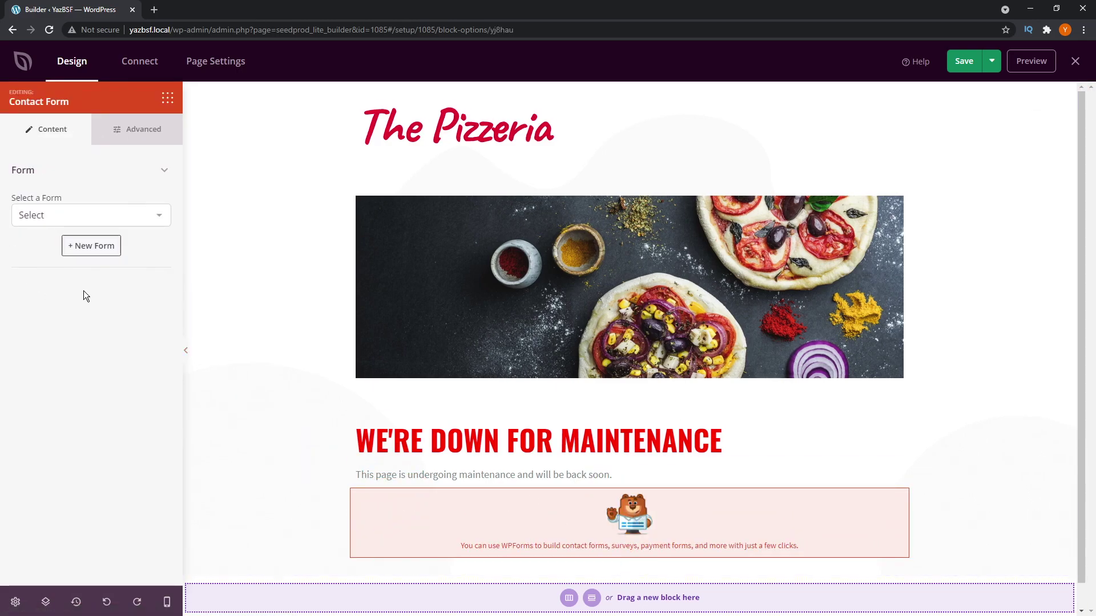
pyautogui.click(63, 214)
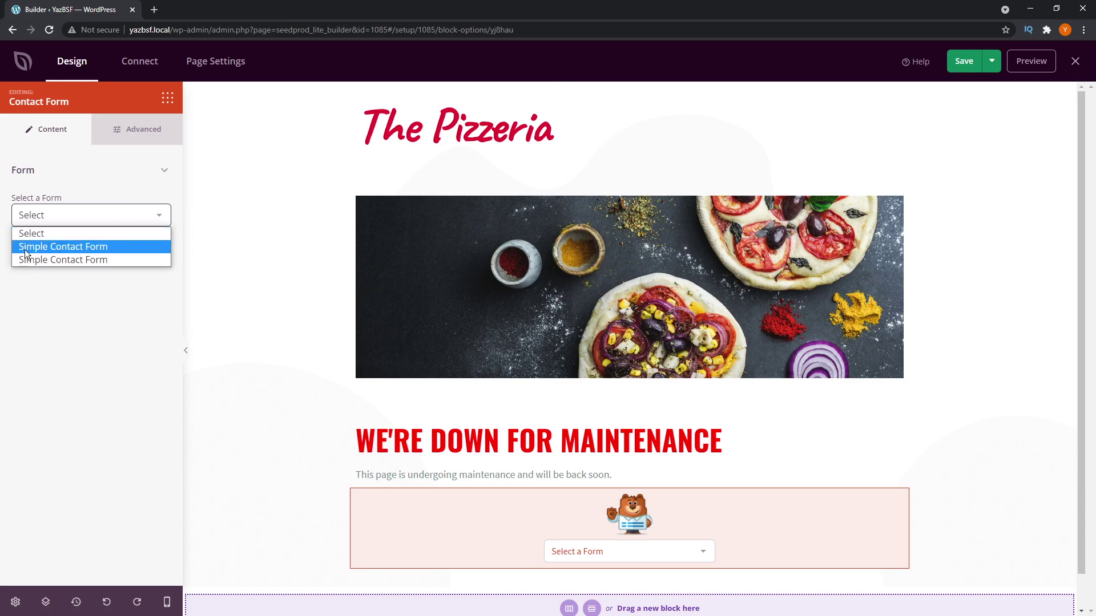
pyautogui.click(71, 247)
pyautogui.click(210, 416)
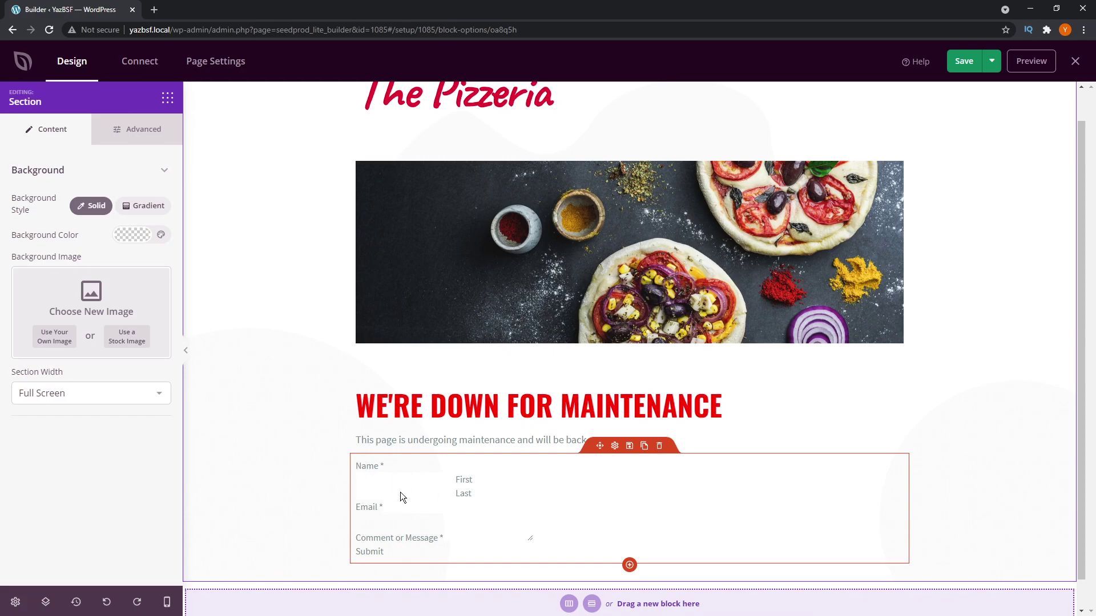
pyautogui.scroll(1, 1031, 361)
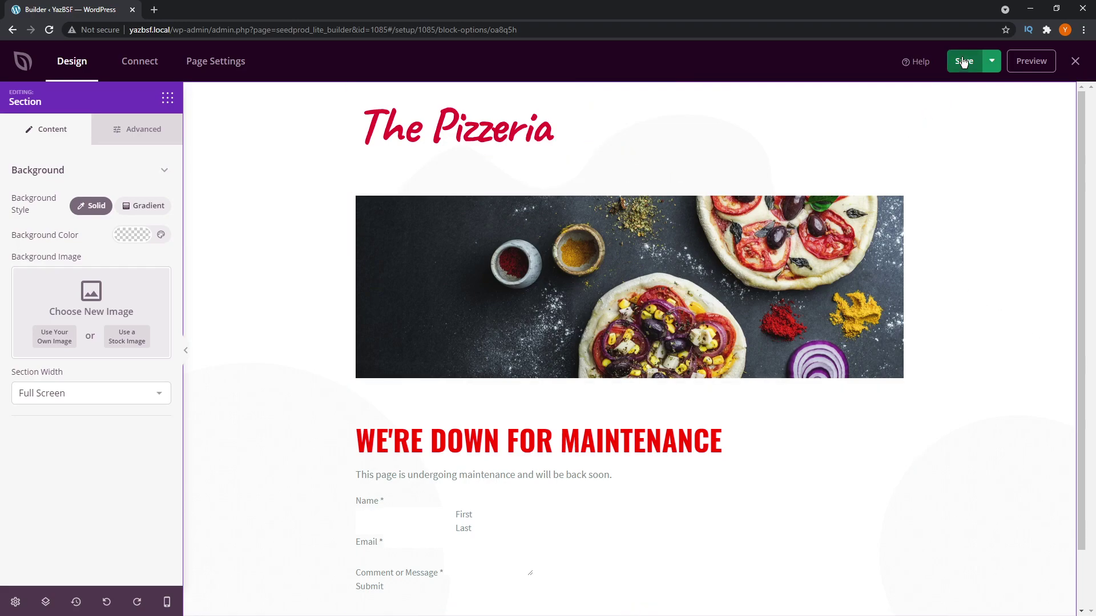
# - Exit the page builder with the page saved and activate Maintenance Mode for the site
pyautogui.click(1077, 67)
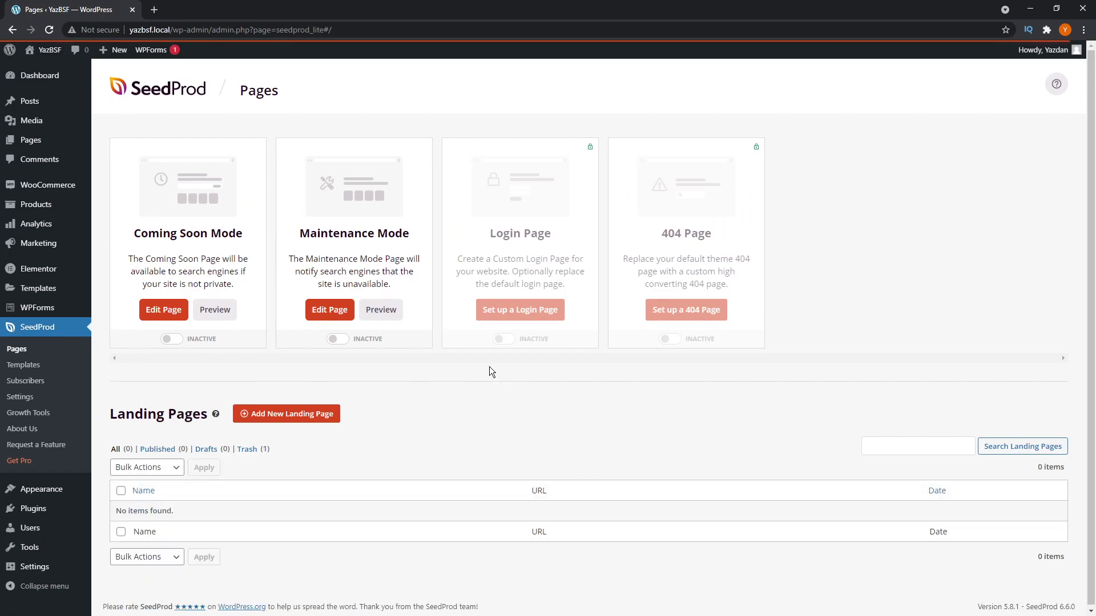
pyautogui.click(346, 340)
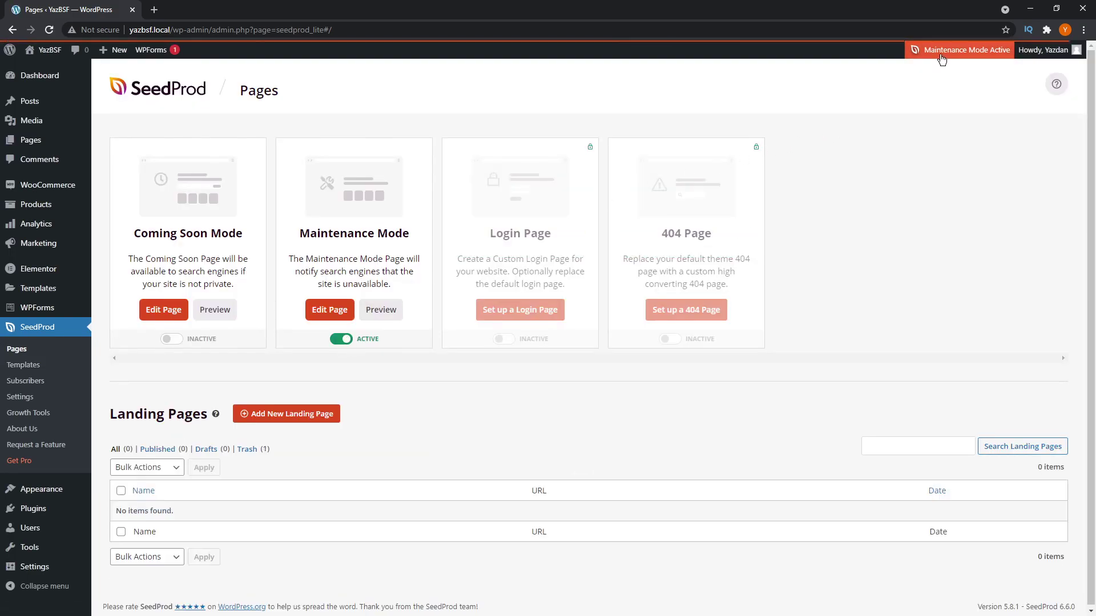
# - Open an incognito window and load yazbsf.local in it using the copied address
pyautogui.click(1084, 29)
pyautogui.click(1011, 73)
pyautogui.rightClick(407, 28)
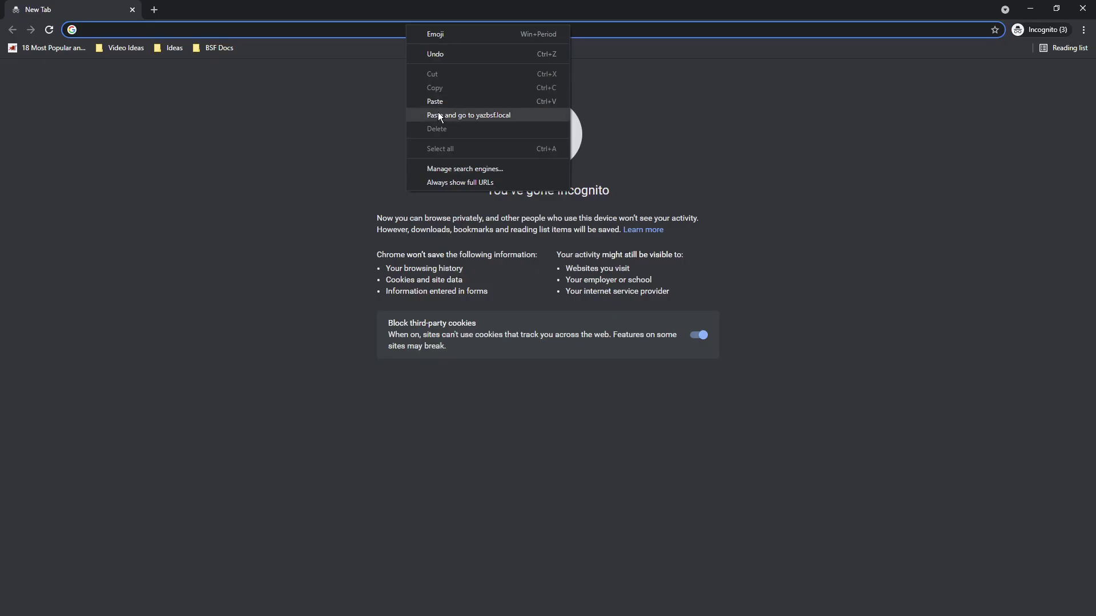
pyautogui.click(439, 115)
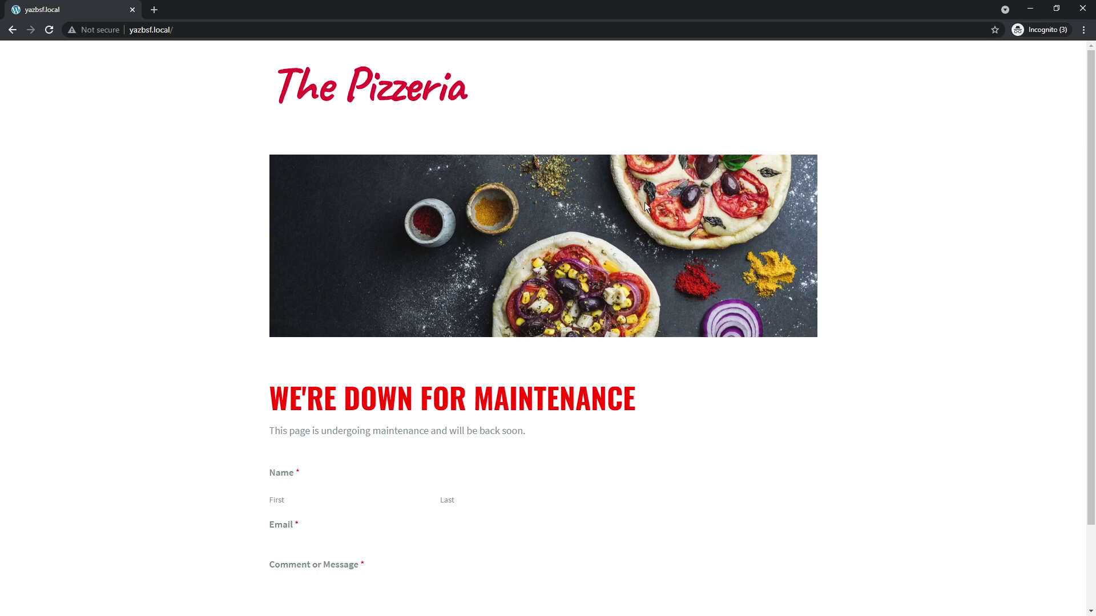
# - Examine the live maintenance page as a visitor, checking the headline and the contact form's name and message fields
pyautogui.scroll(-2, 434, 372)
pyautogui.moveTo(282, 282); pyautogui.dragTo(509, 298)
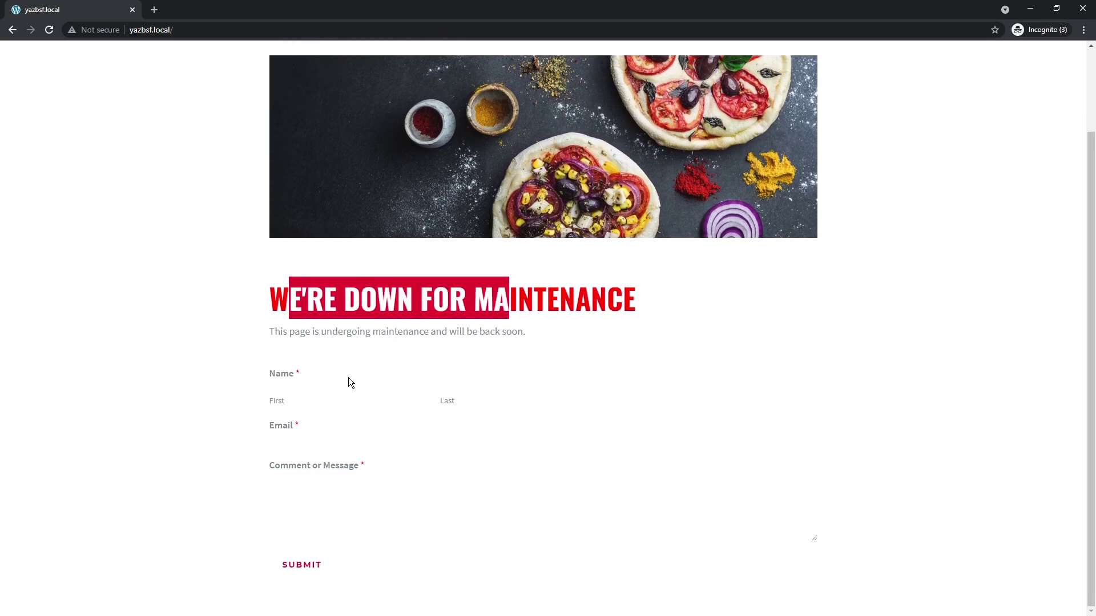
pyautogui.click(341, 408)
pyautogui.click(296, 404)
pyautogui.click(464, 388)
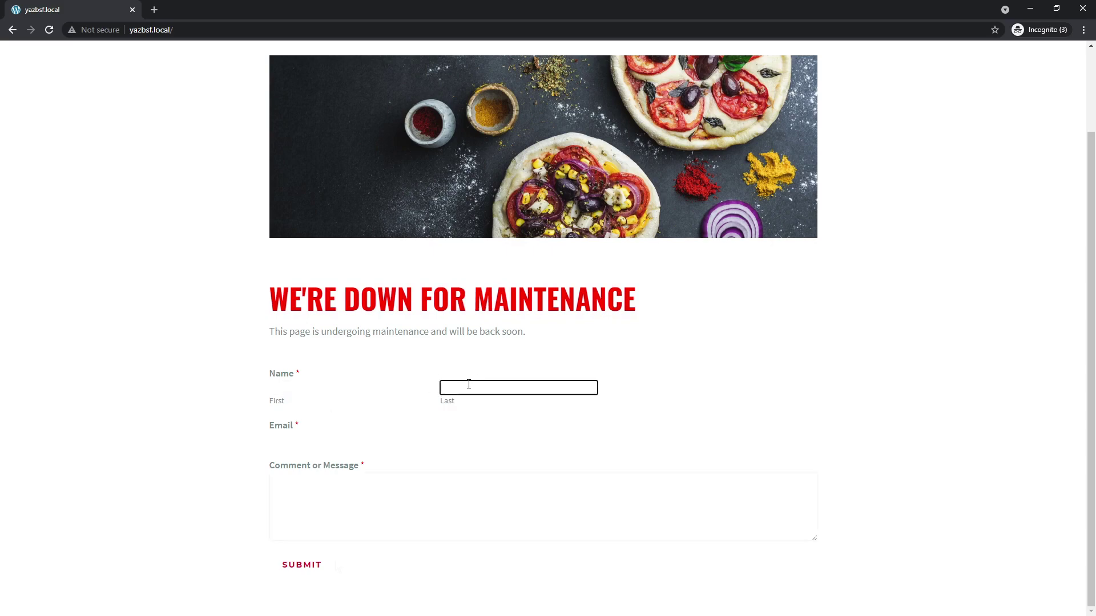
pyautogui.click(377, 508)
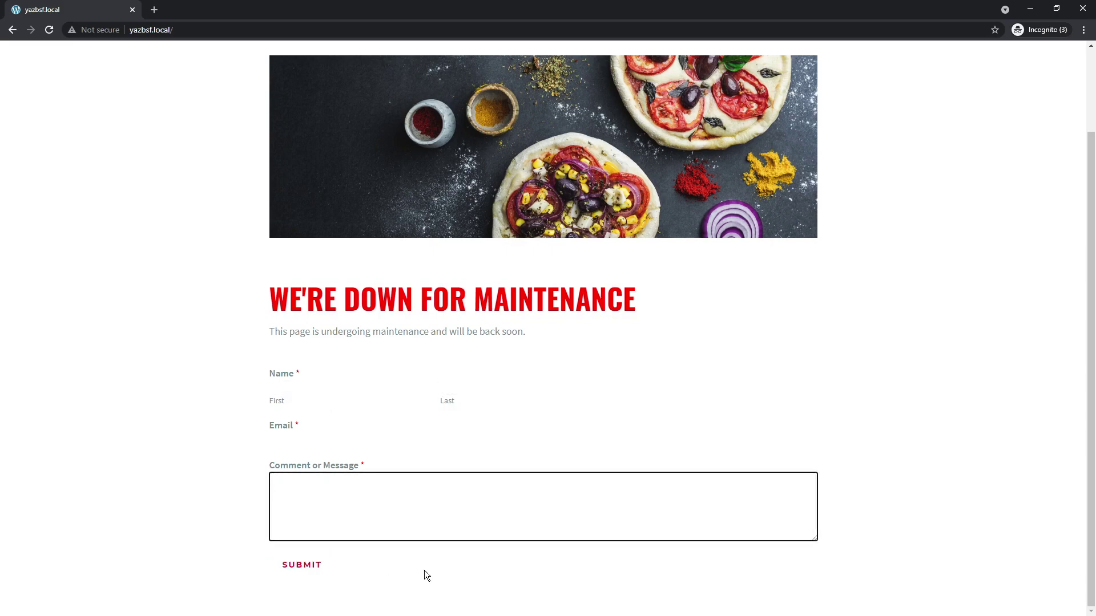
pyautogui.scroll(2, 427, 571)
# - Return to the SeedProd pages overview in the WordPress dashboard and deactivate Maintenance Mode
pyautogui.click(863, 440)
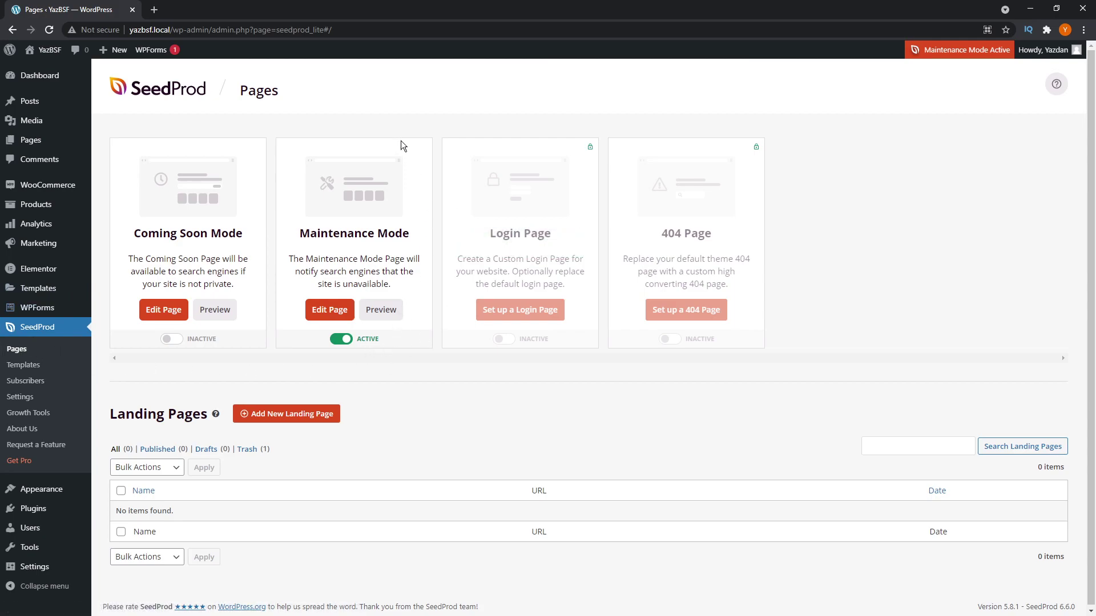
pyautogui.click(342, 340)
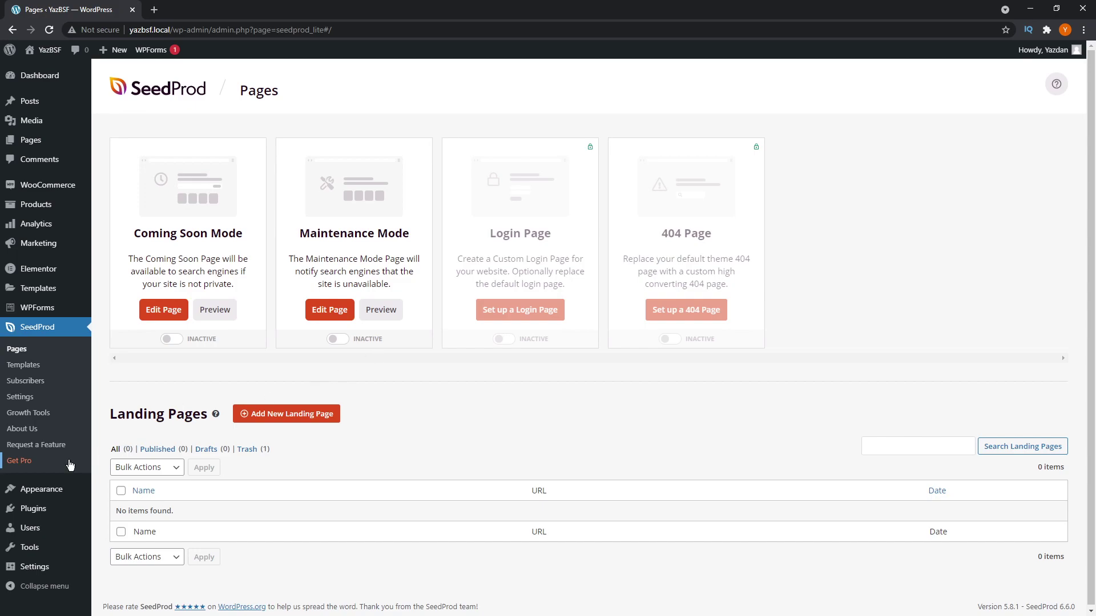
# - Open SeedProd's upgrade site, compare the prices and features of its pricing plans, and close the site
pyautogui.click(23, 467)
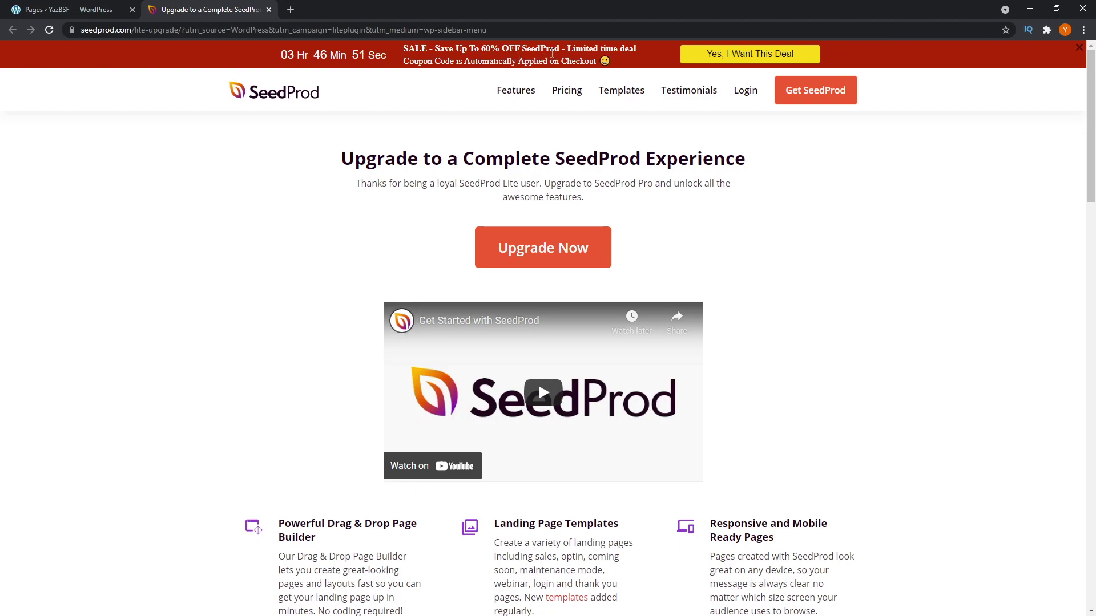
pyautogui.click(564, 97)
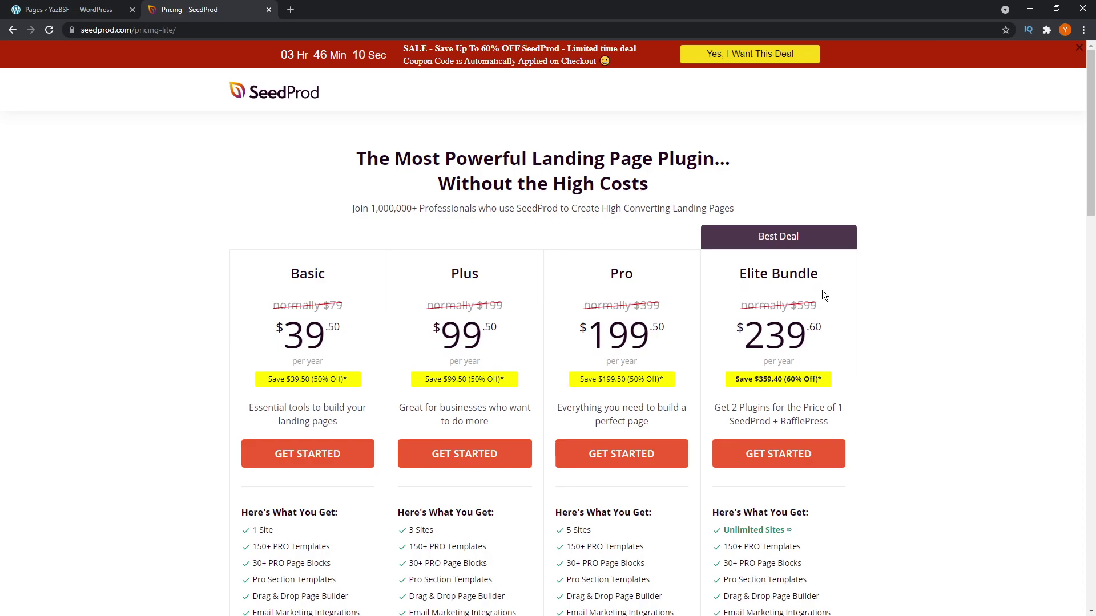
pyautogui.scroll(-5, 822, 296)
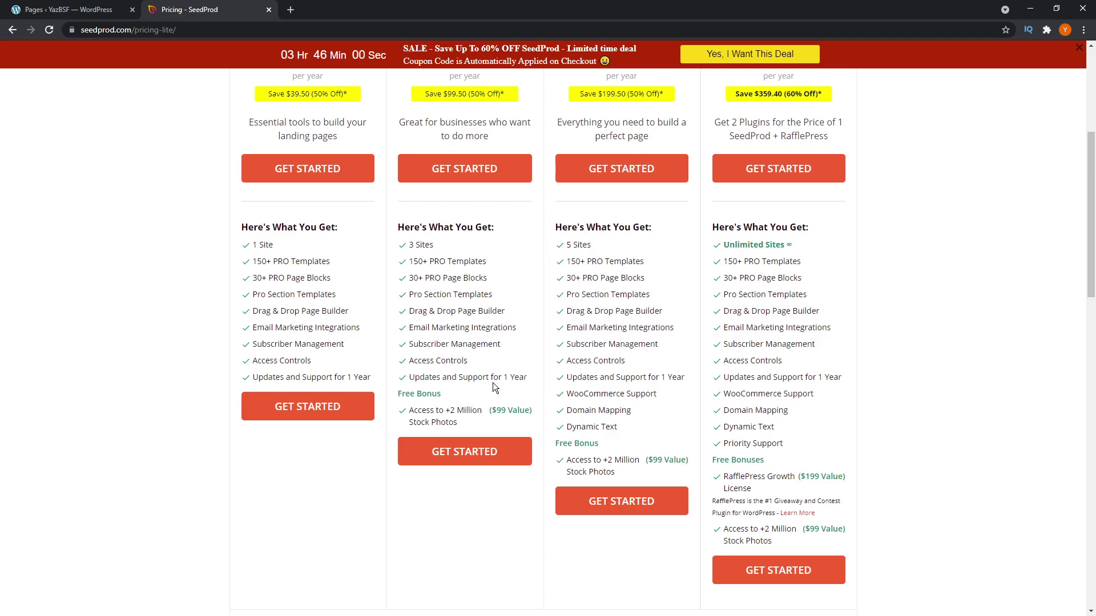
pyautogui.moveTo(805, 266)
pyautogui.hotkey('ctrl', 'w')
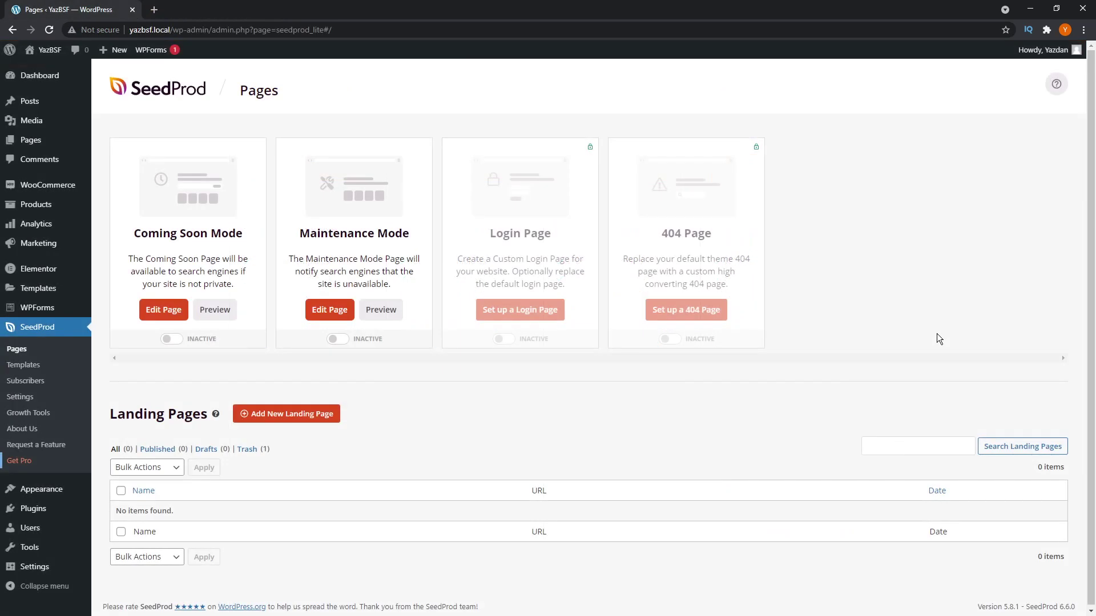